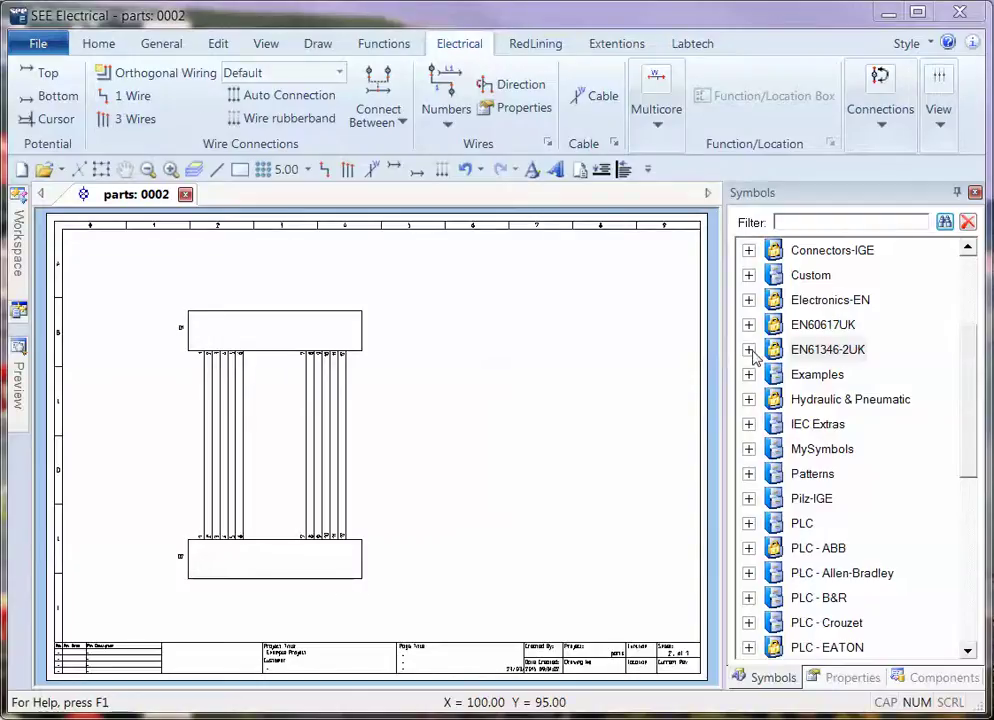
From EN61346-UK > Connectors, place Plug 1 of 3 on wire 1, keeping XP1 and pin 1
click(750, 352)
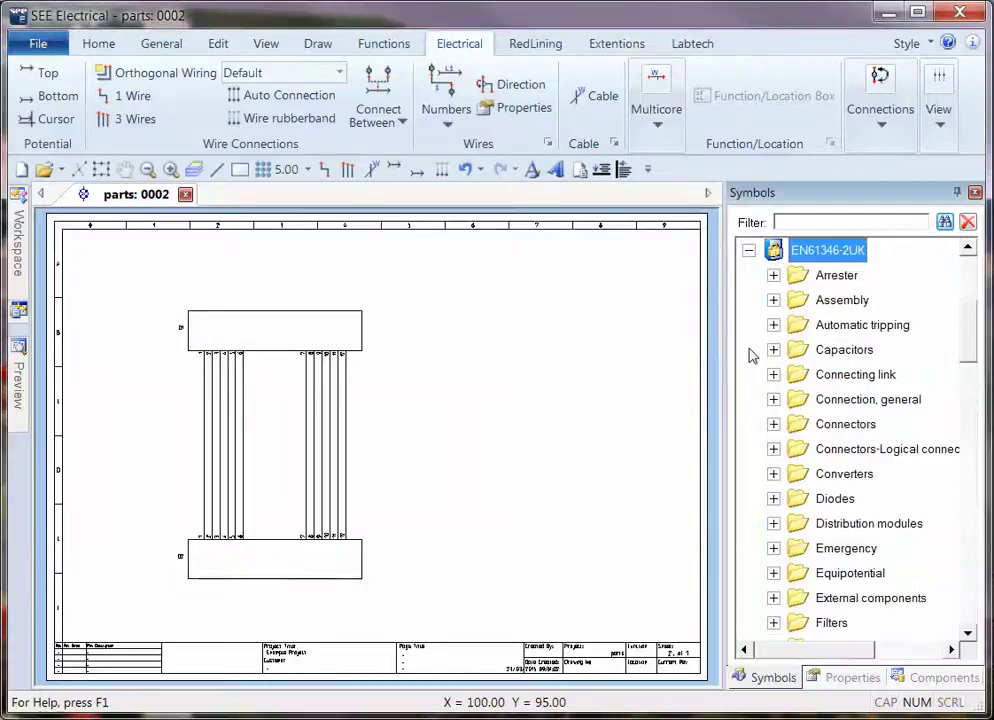
click(774, 424)
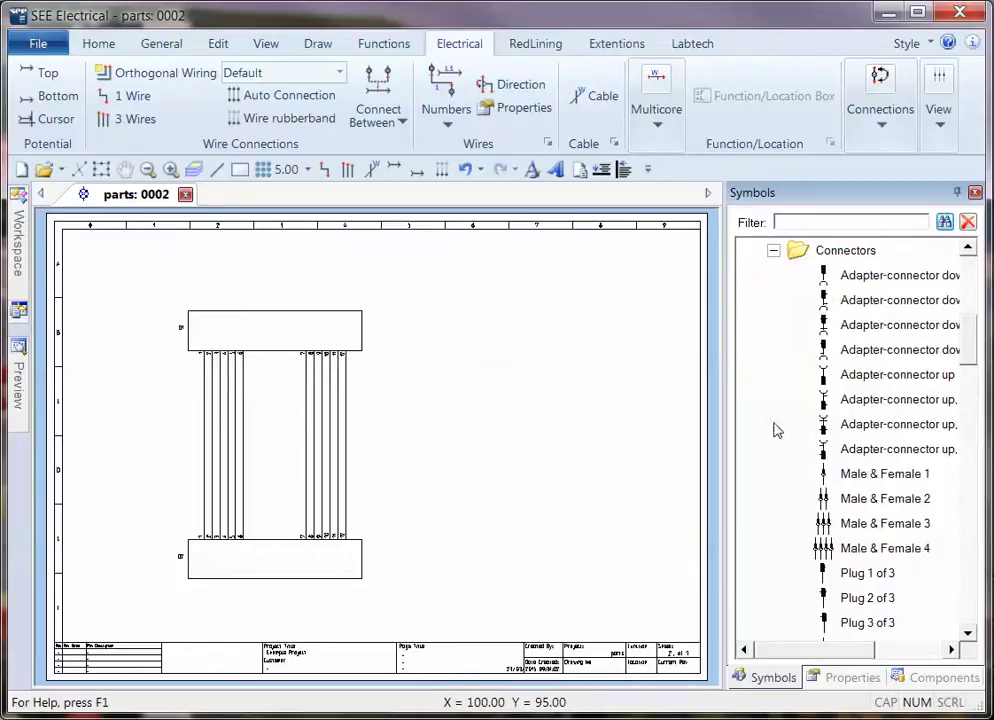
click(866, 573)
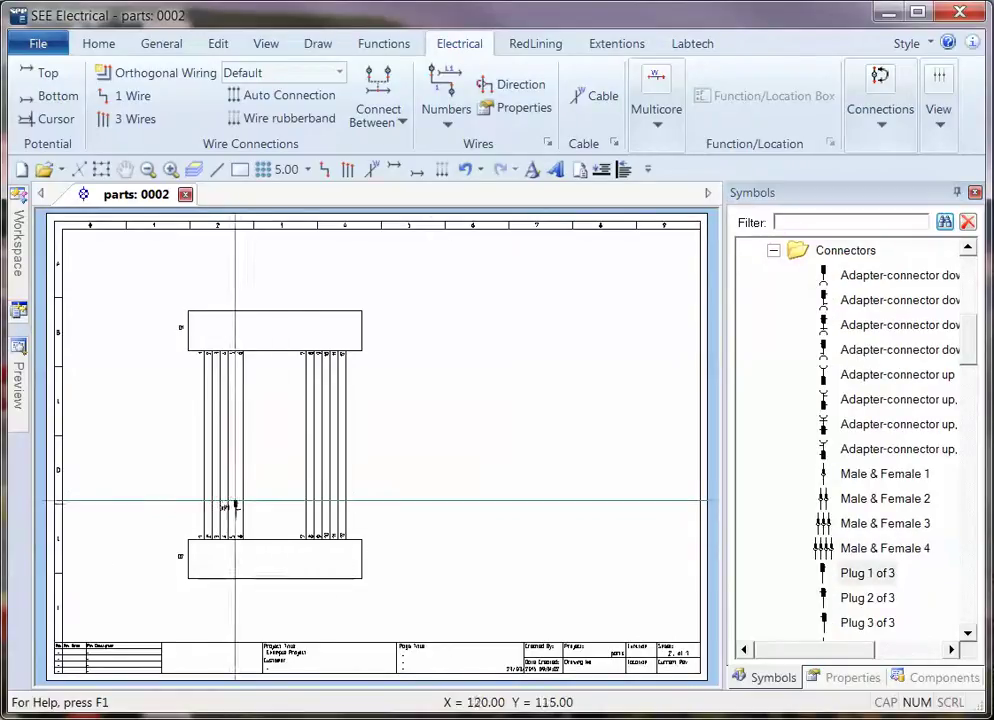
click(204, 487)
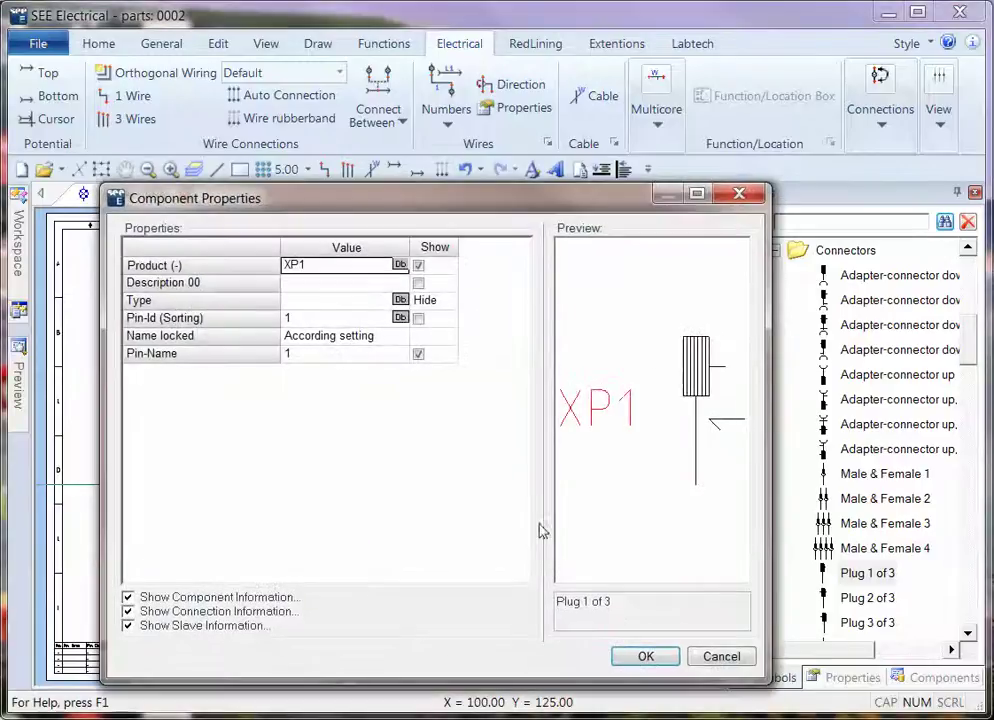
click(312, 318)
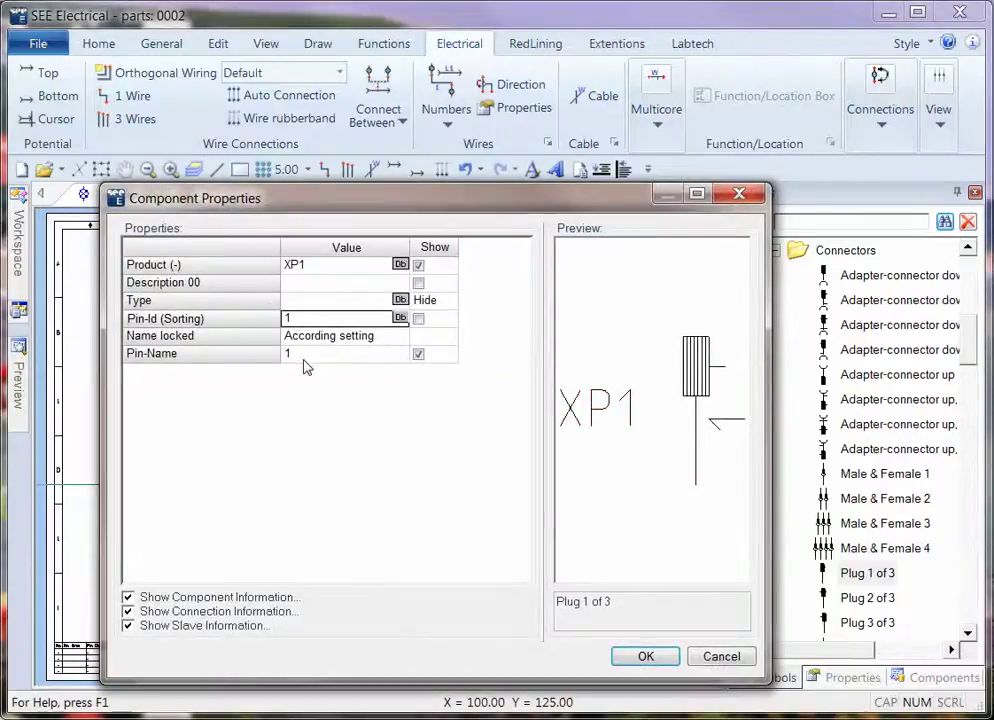
click(303, 359)
click(660, 658)
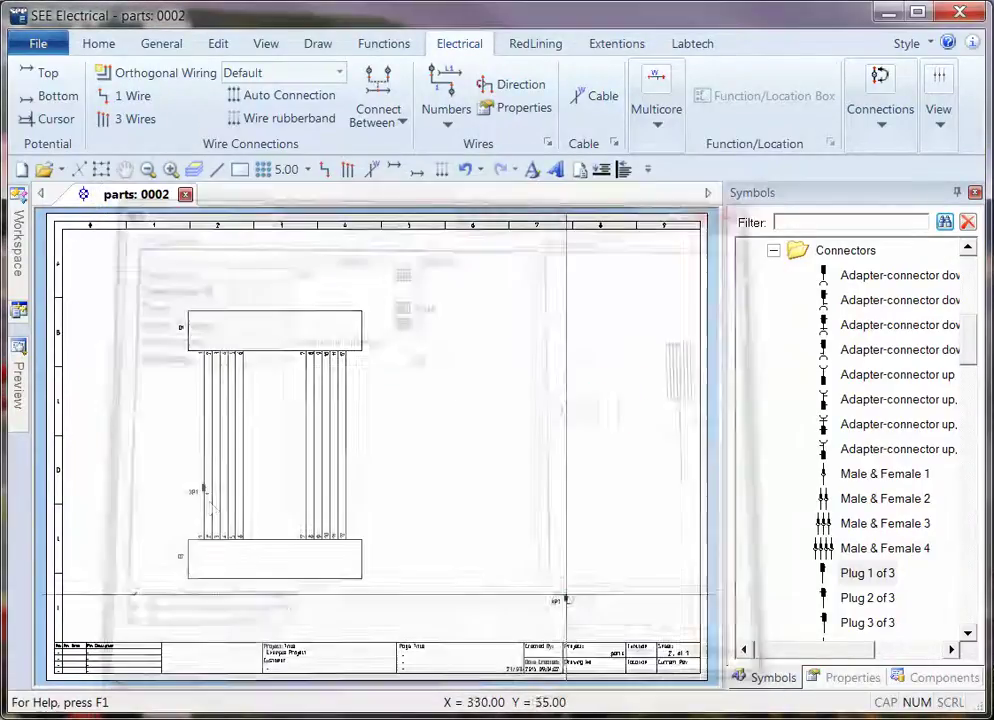
scroll(370, 445, up, 3)
scroll(370, 445, up, 2)
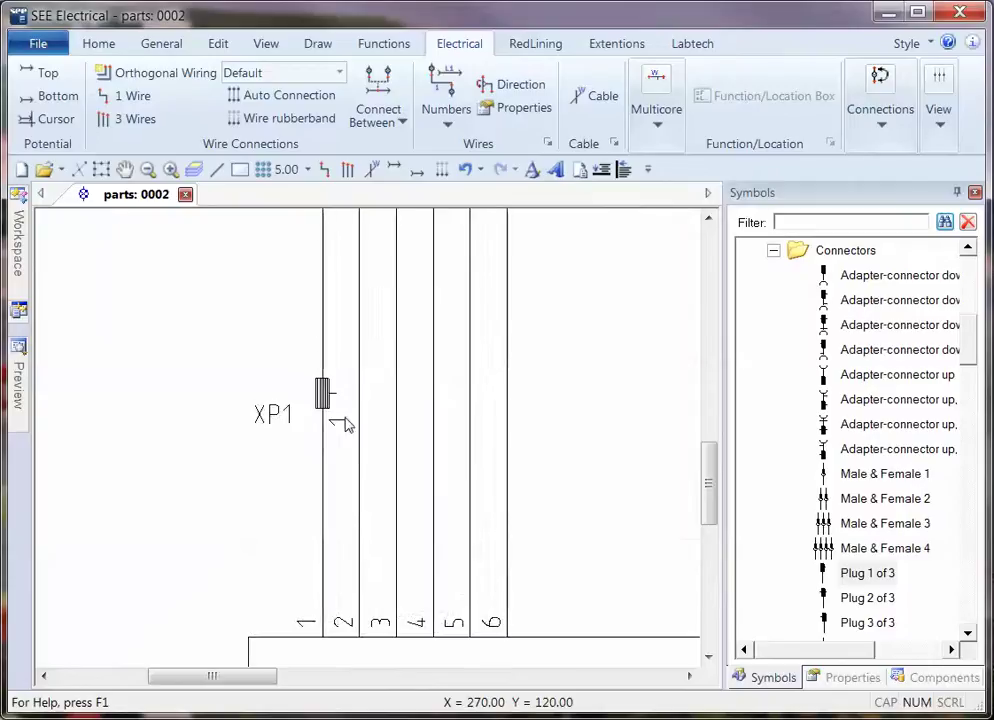
Turn on the Connections display from the Electrical ribbon's View dropdown
click(939, 118)
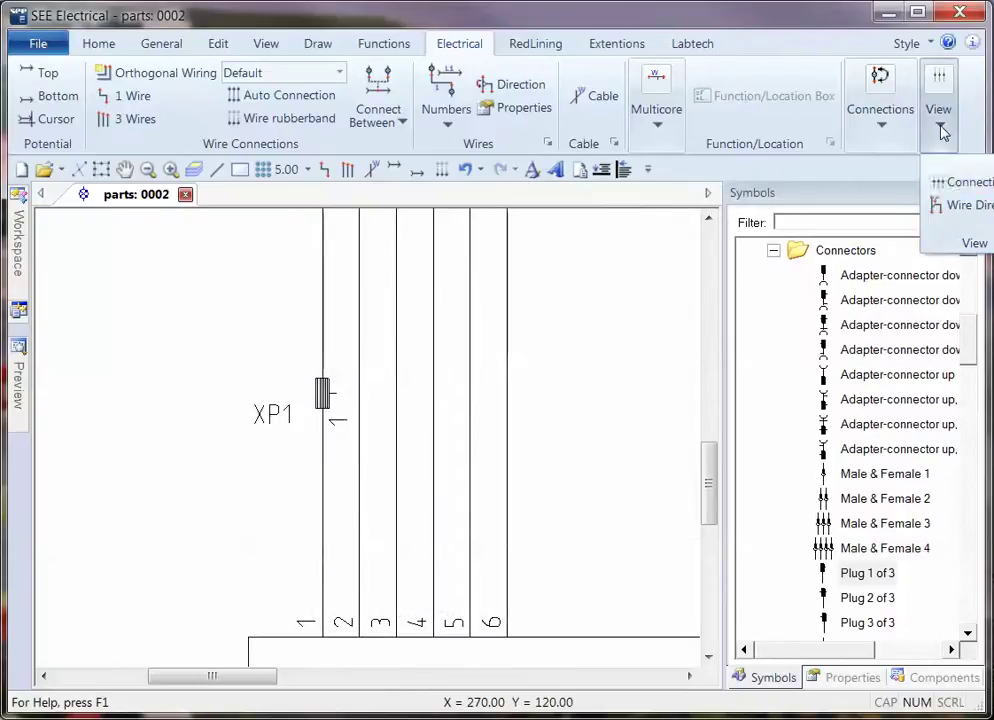
click(966, 186)
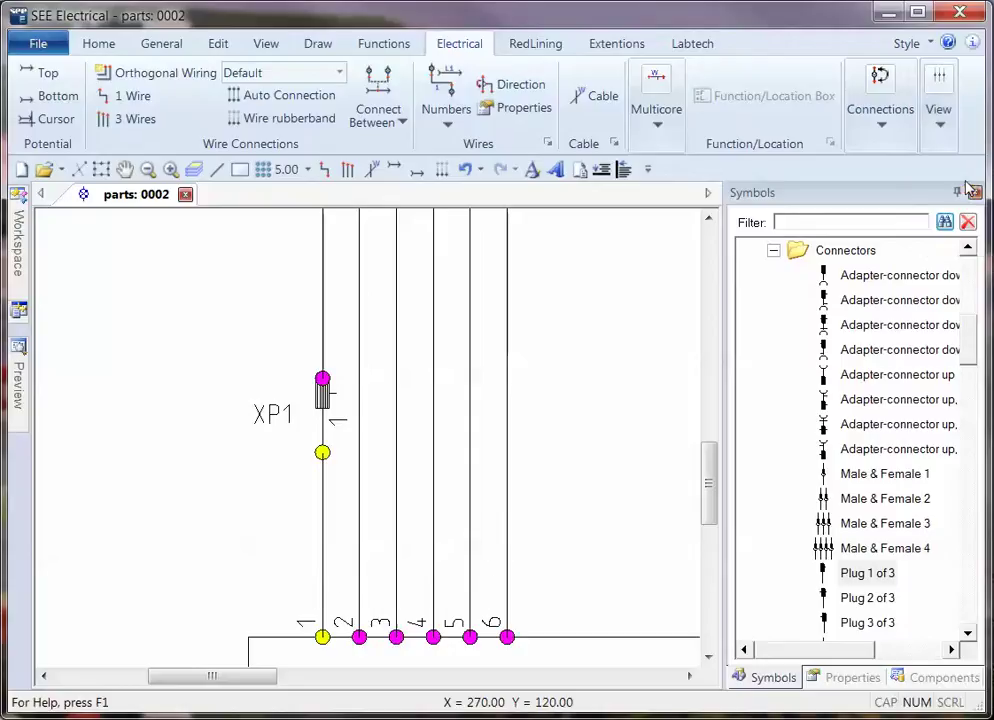
Give the wire below XP1 wire number 100
double_click(324, 514)
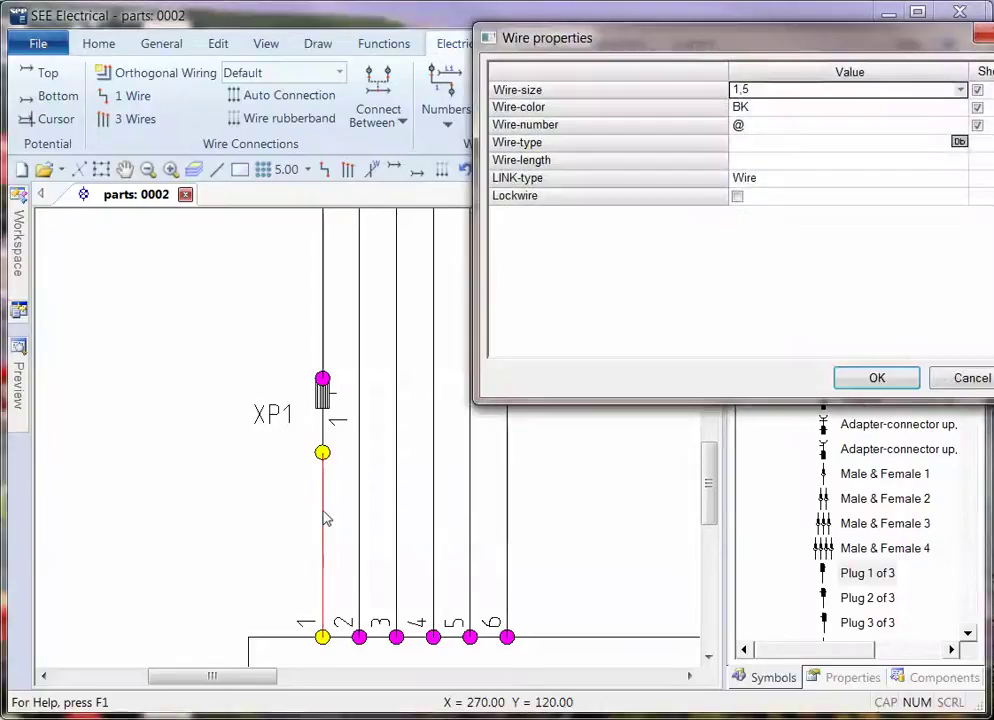
drag(679, 60, 561, 78)
click(633, 166)
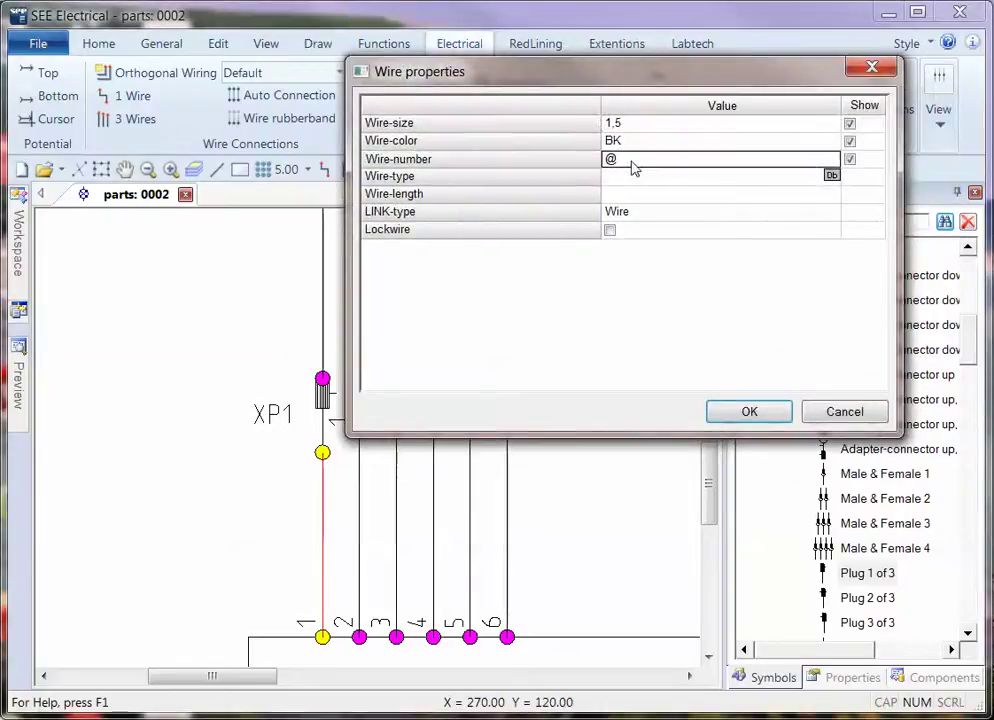
text(100)
key(Return)
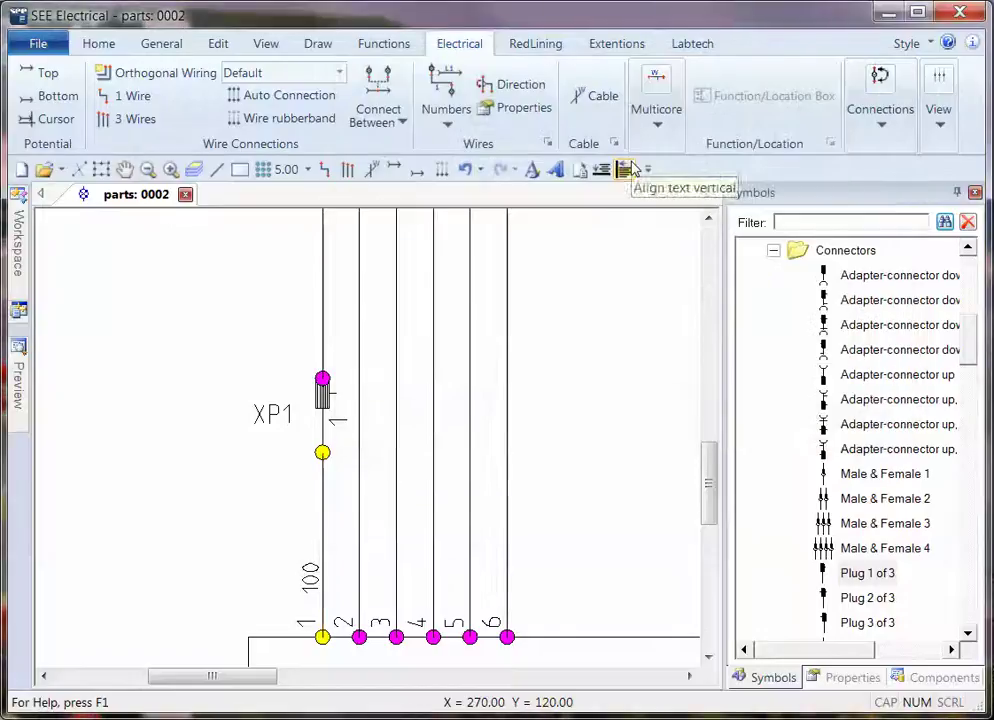
Open the wire above XP1 and dismiss the connectors-plugged-together warning
double_click(322, 259)
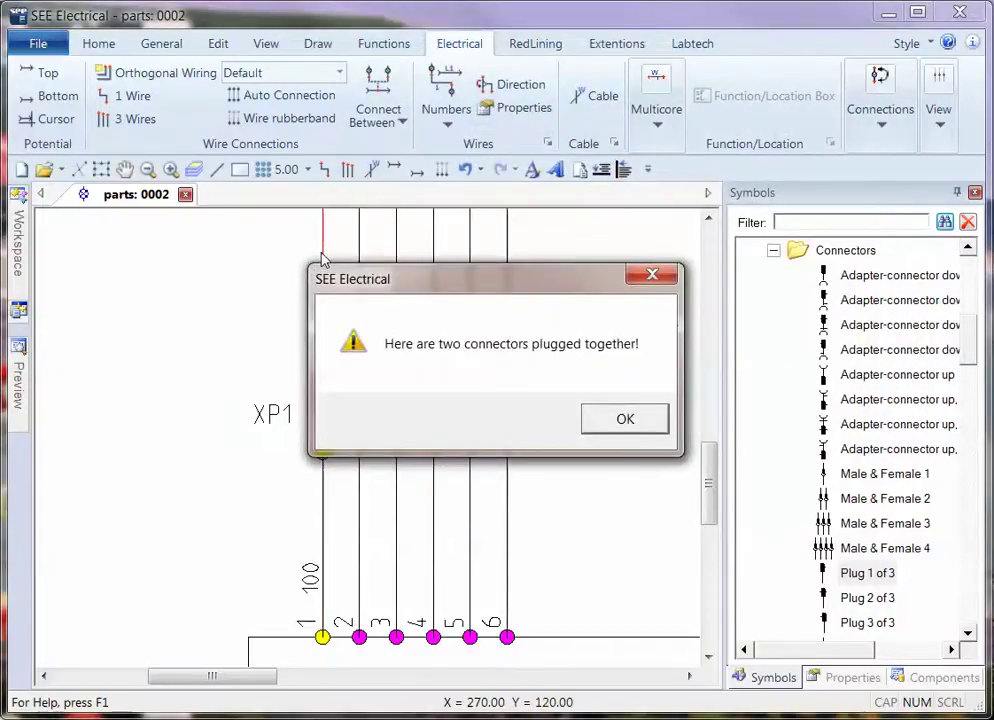
drag(405, 284, 500, 291)
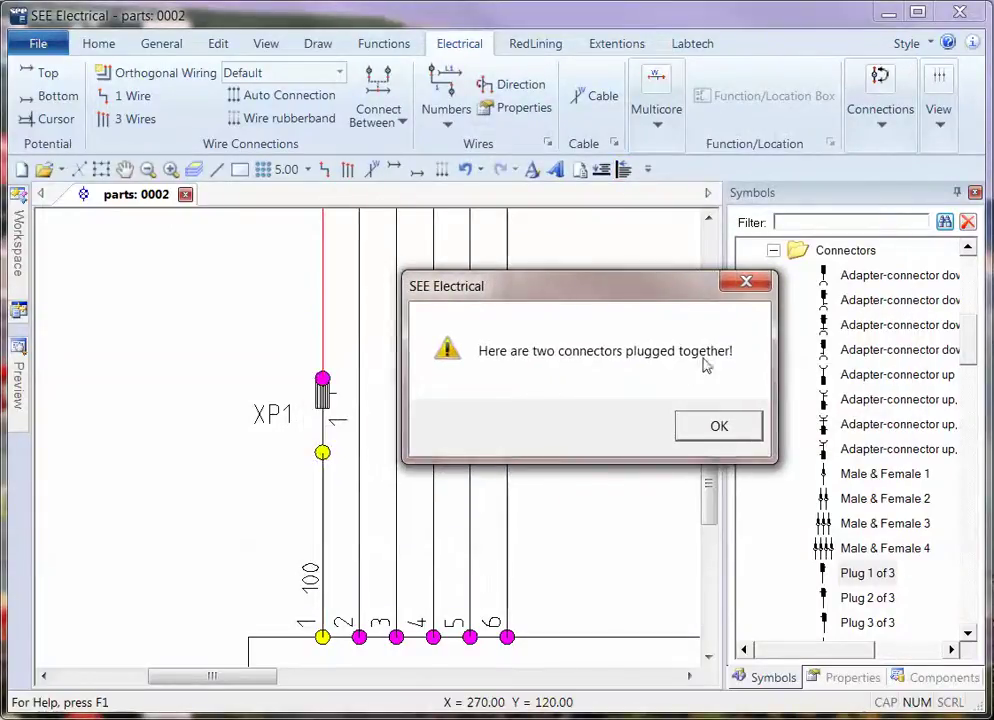
click(744, 426)
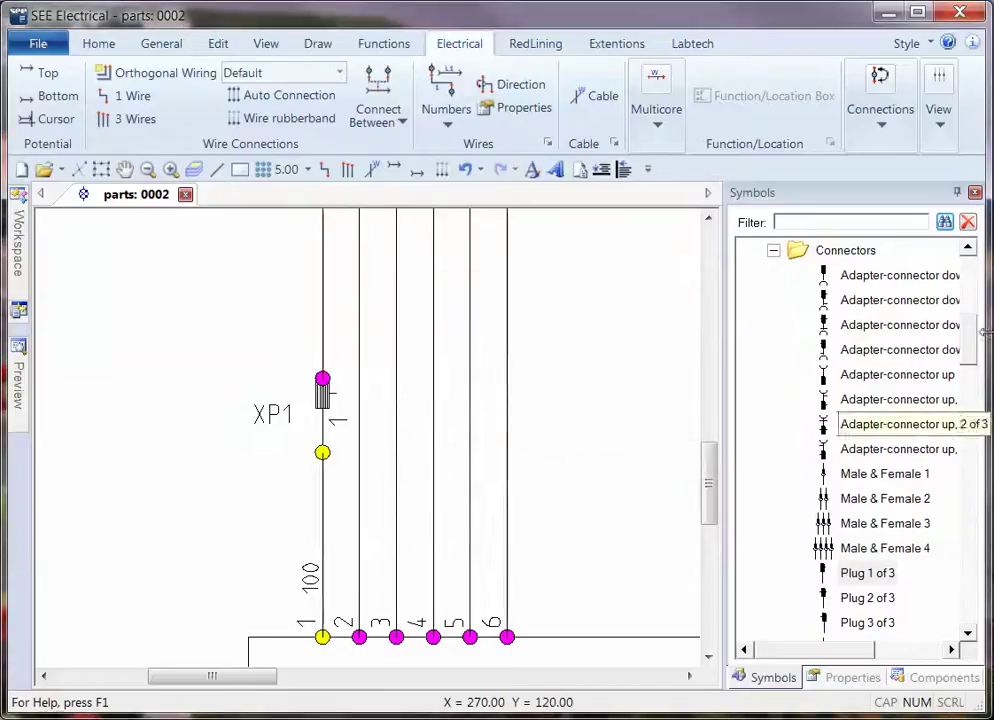
Place Socket 1 of 3 on wire 1 above XP1, accepting the XJ label with pin 1
drag(970, 358, 970, 366)
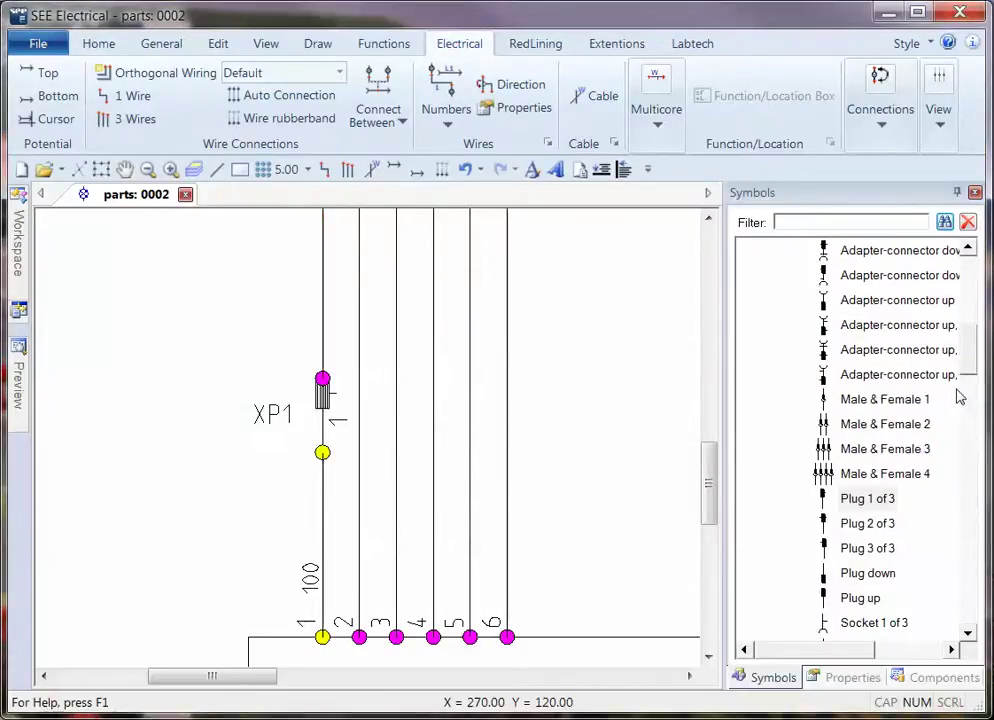
drag(968, 368, 961, 399)
click(870, 276)
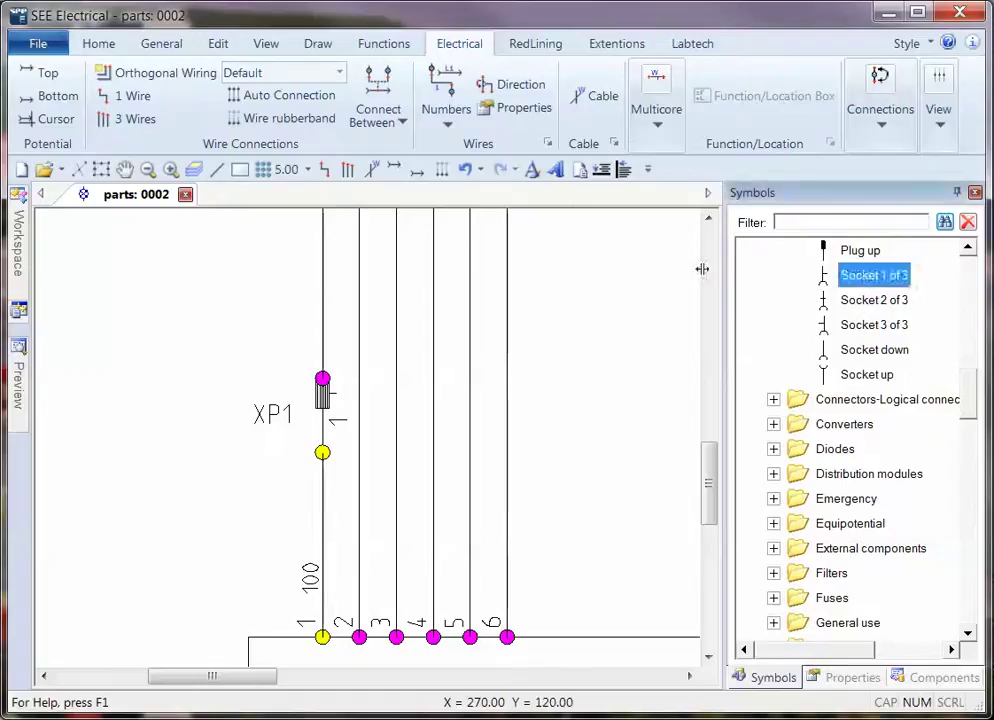
click(322, 268)
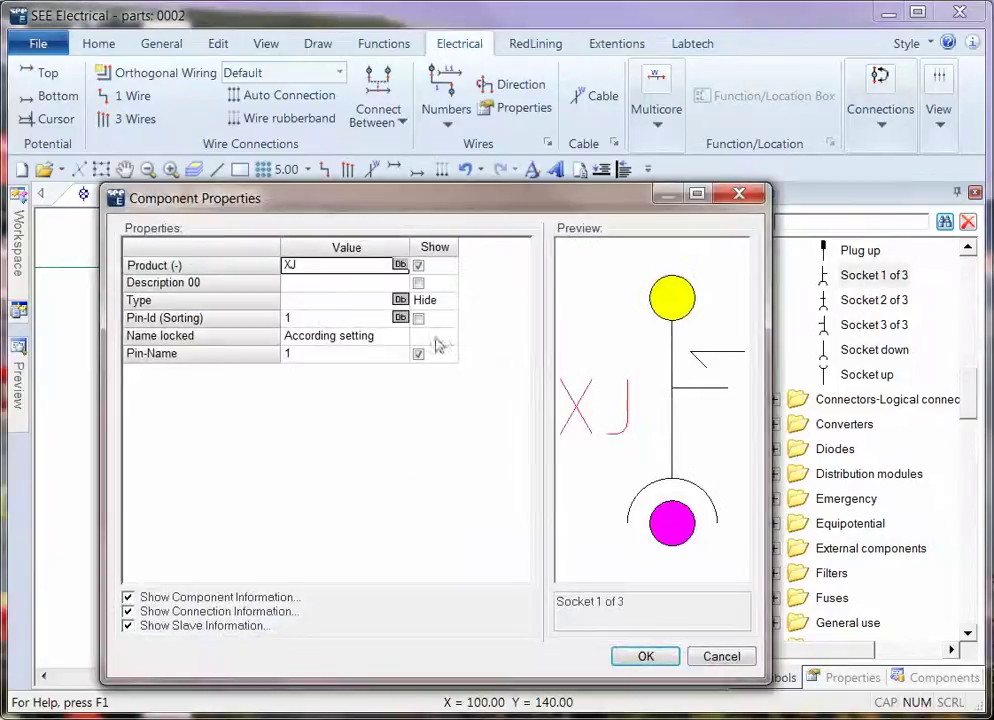
click(645, 656)
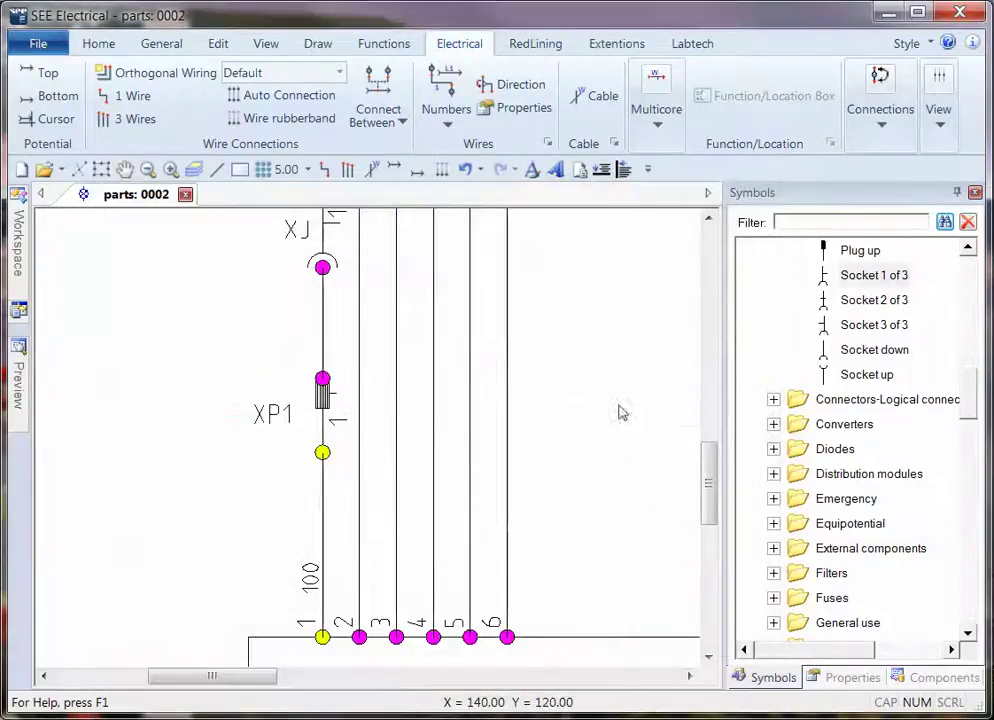
scroll(621, 413, up, 1)
scroll(560, 370, up, 1)
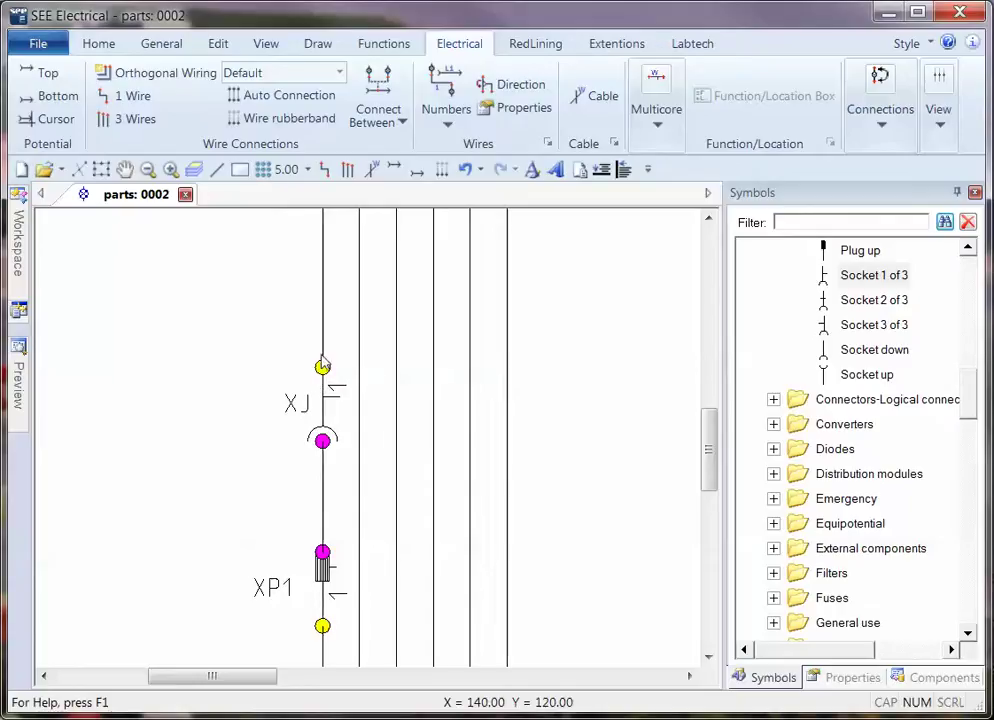
Number the wire above XJ as 101, dismiss the warning, and drag XJ onto XP1
double_click(325, 315)
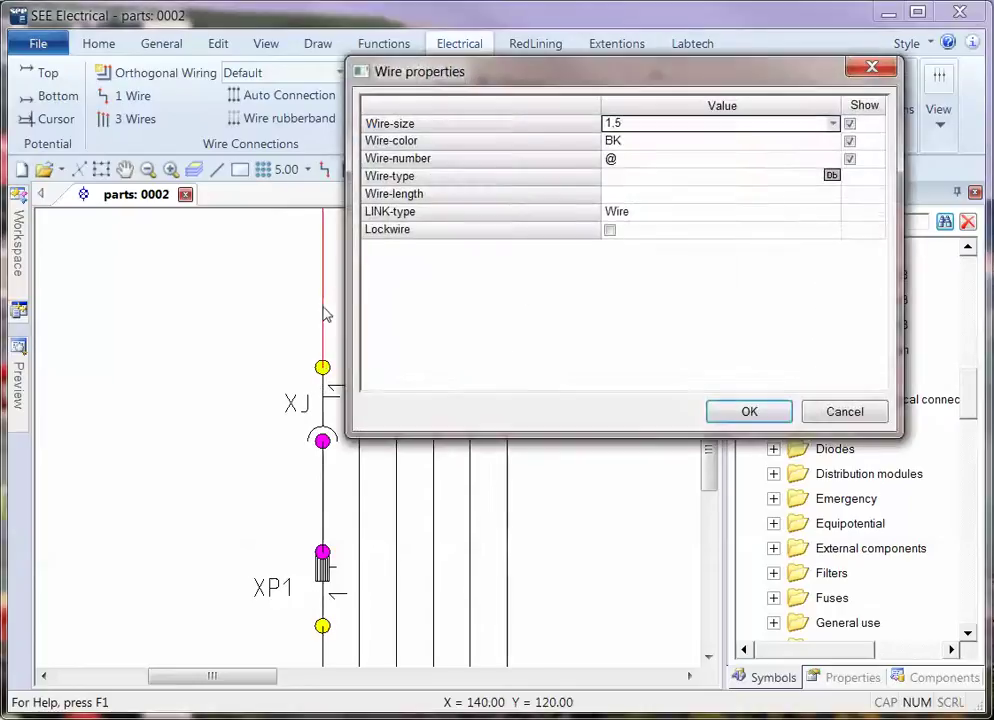
click(623, 159)
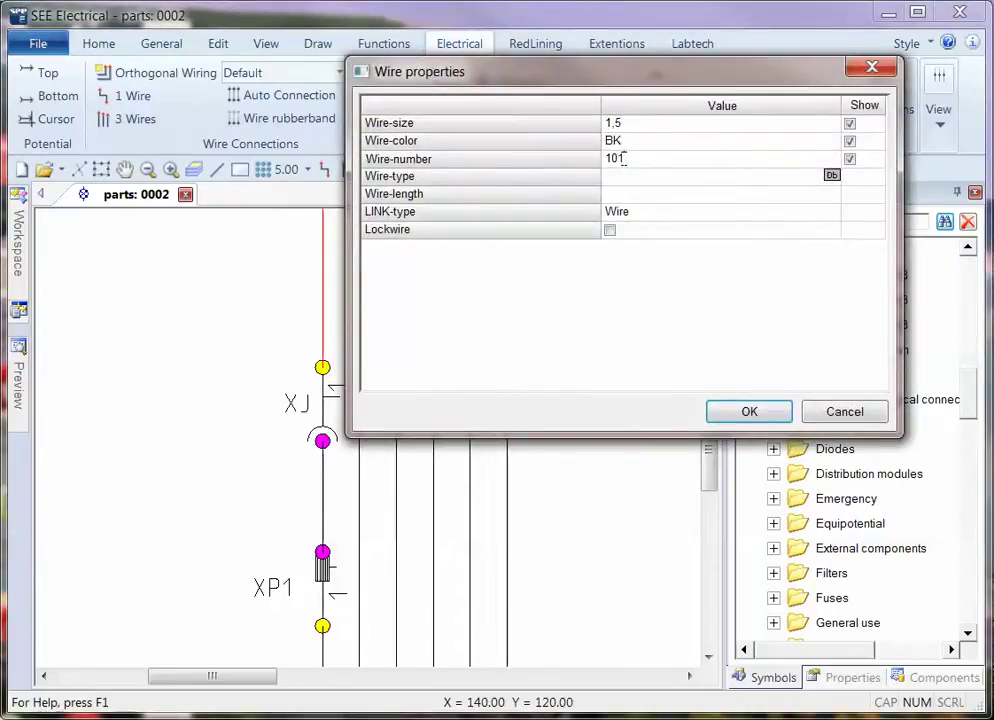
text(101)
click(749, 411)
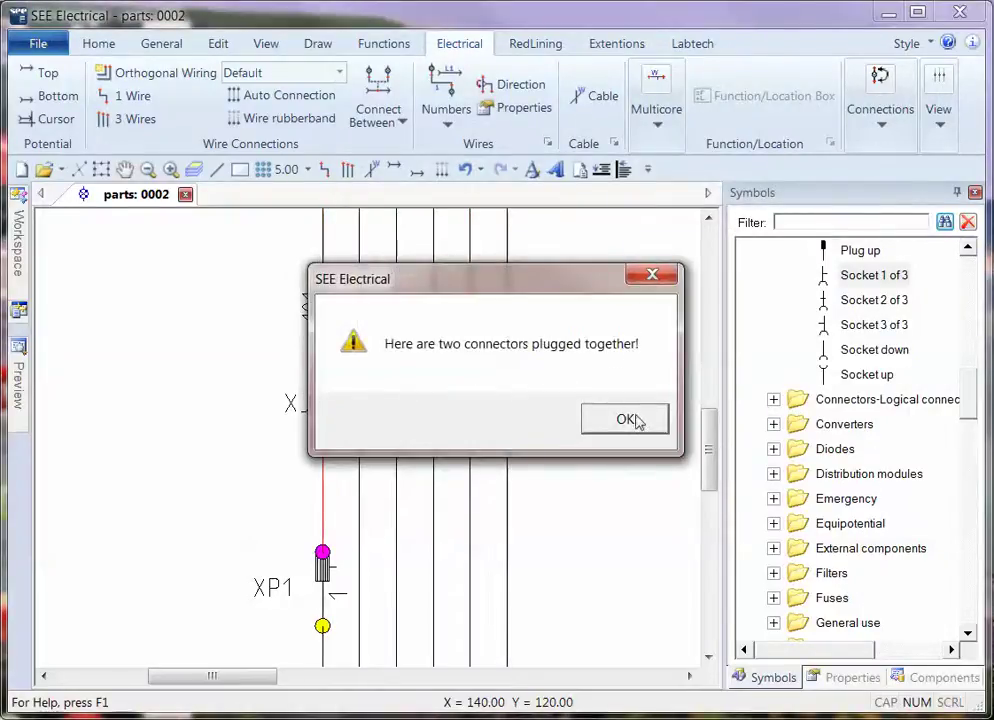
click(626, 420)
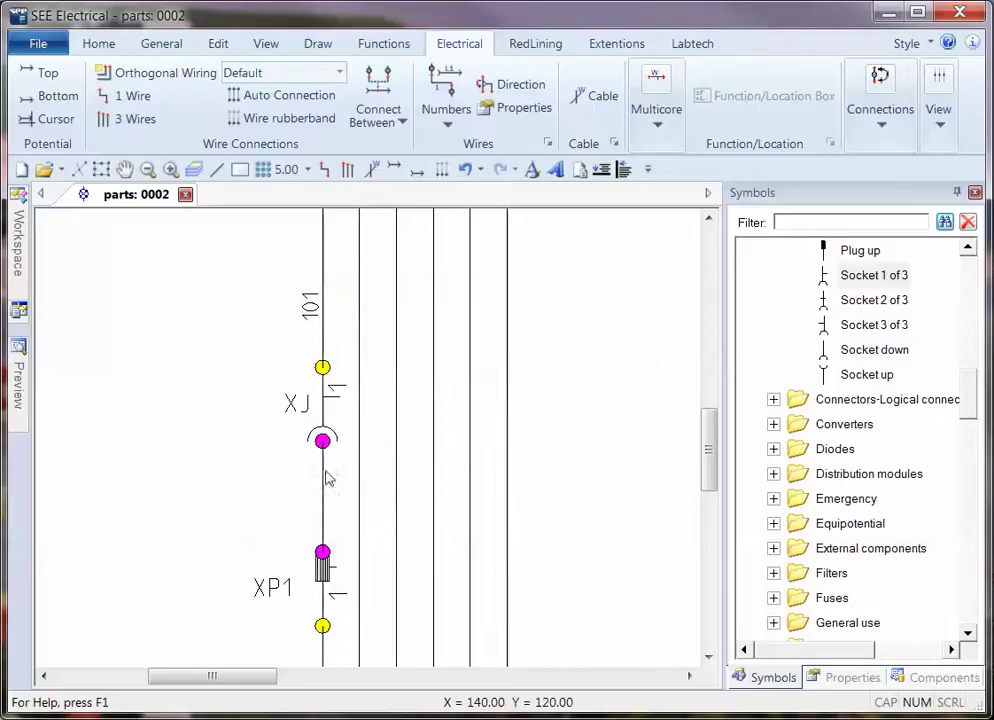
drag(333, 440, 311, 551)
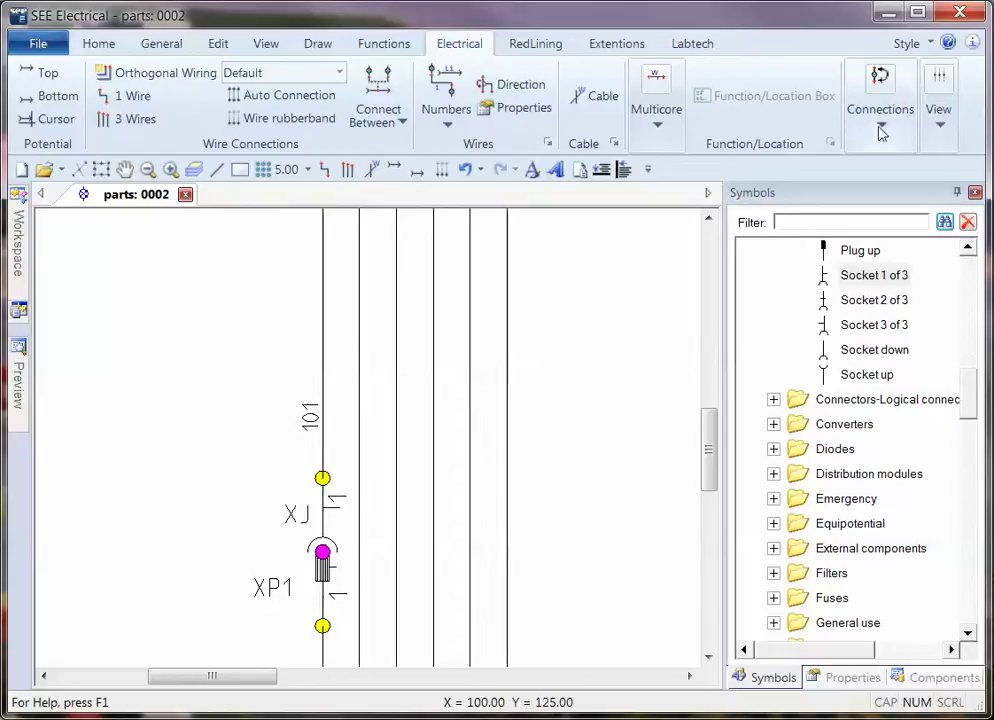
Turn off the Connections display to hide the connection dots
click(935, 131)
click(958, 180)
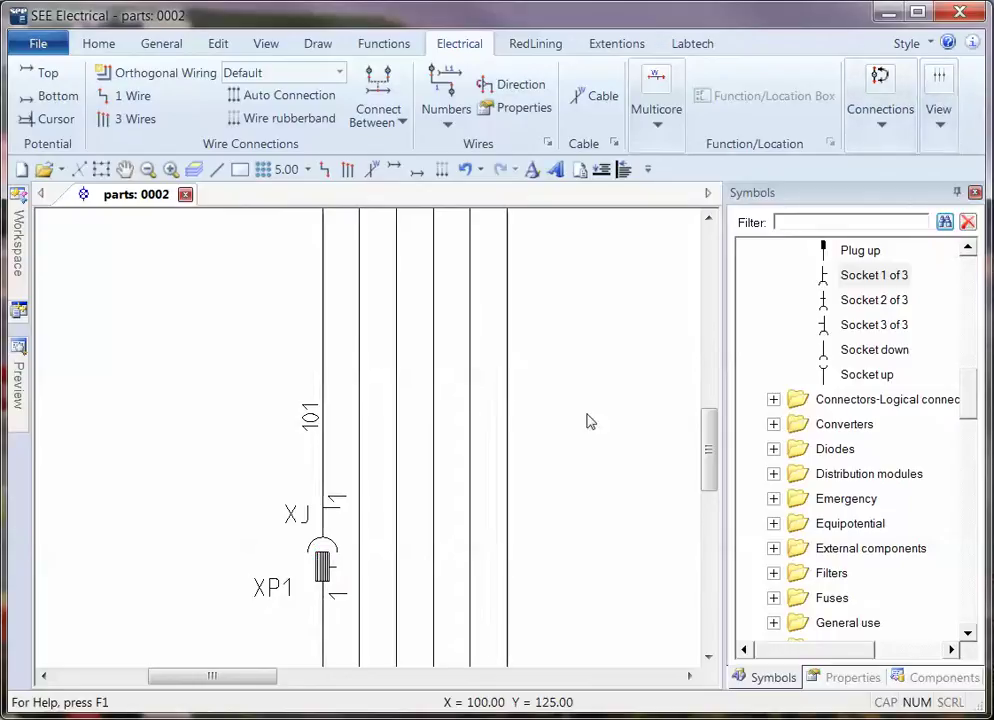
scroll(384, 450, down, 2)
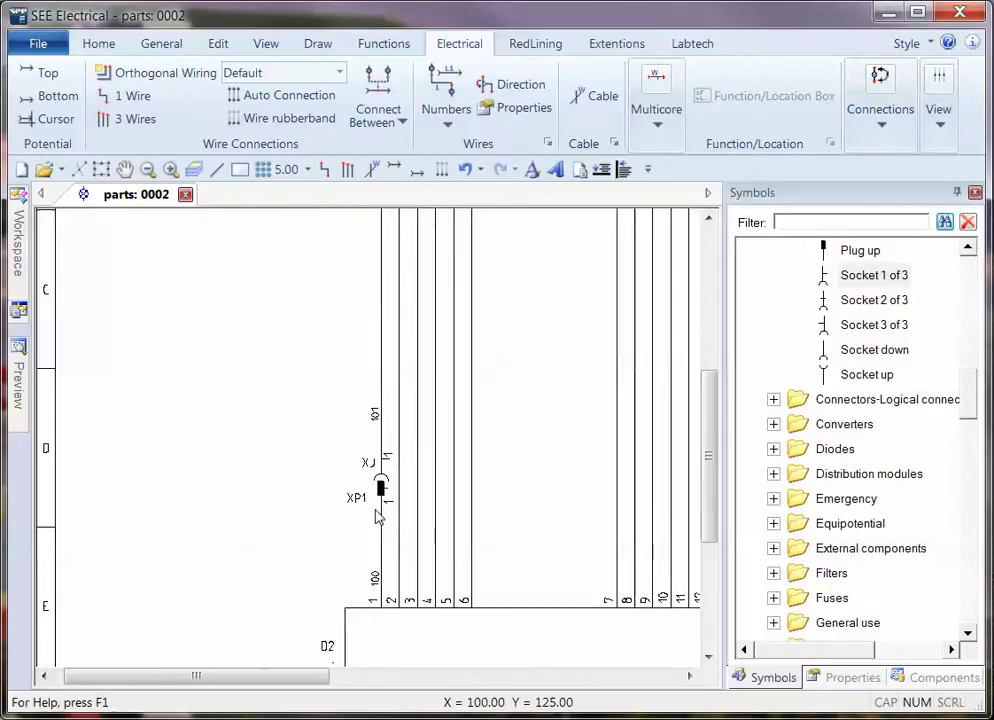
scroll(377, 516, up, 2)
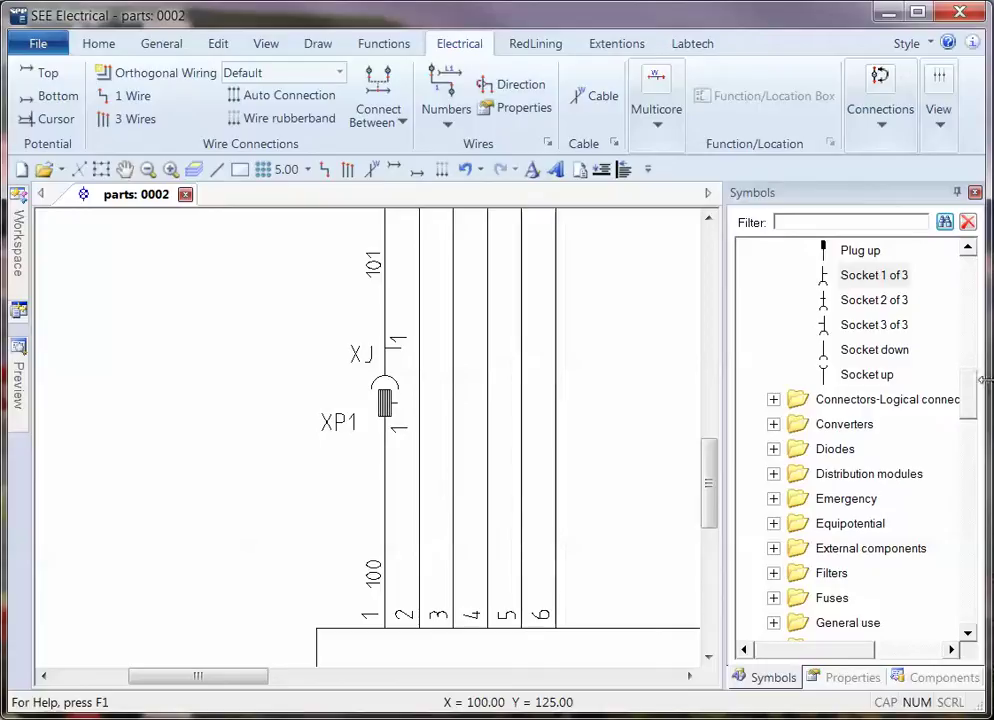
drag(982, 380, 982, 346)
Place the Male & Female 1 symbol on wire 6, accepting XP1 and XJ1 properties
click(880, 401)
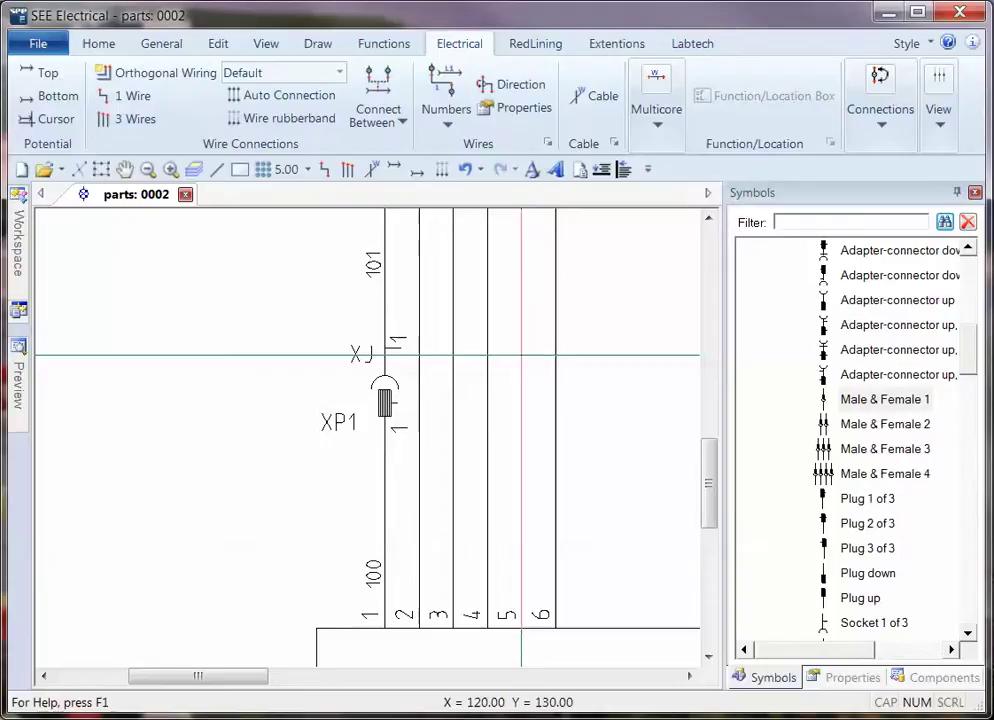
click(556, 408)
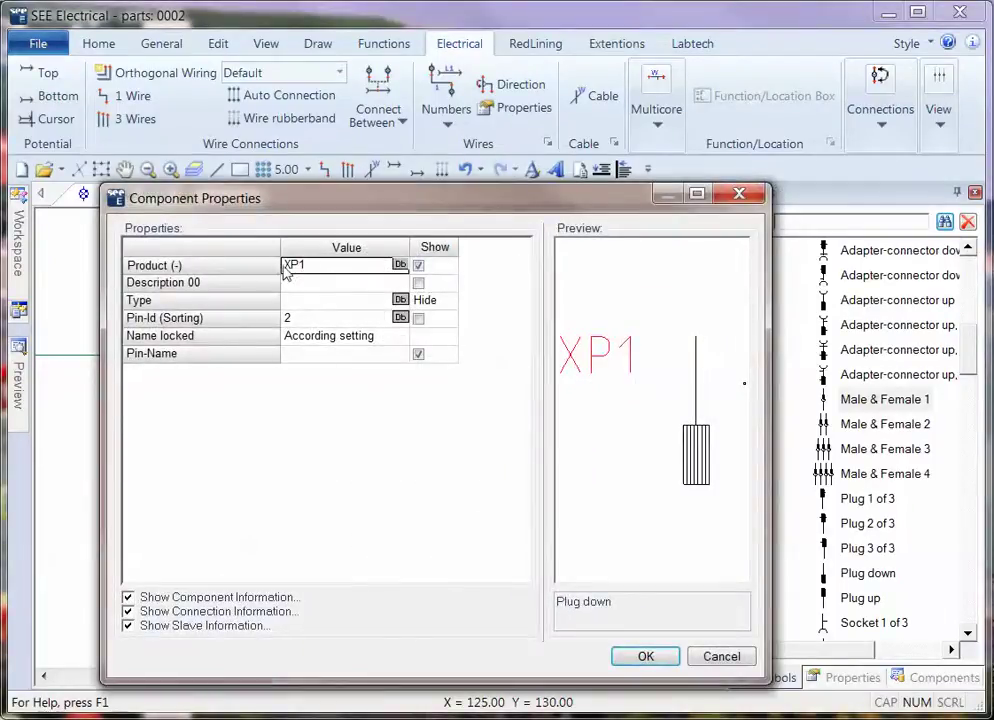
click(646, 656)
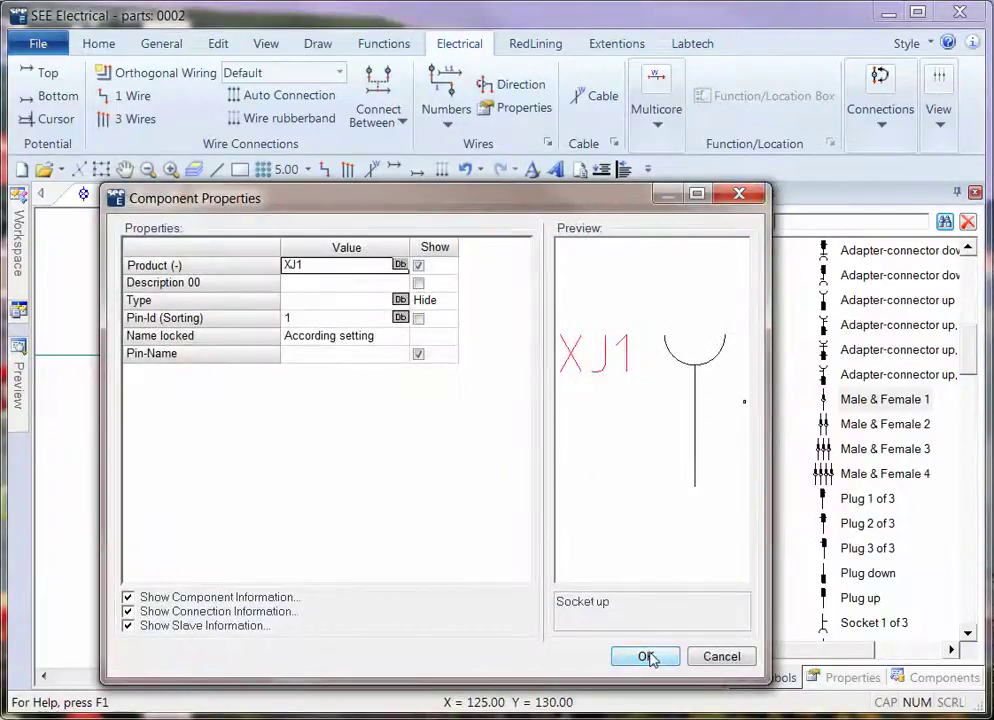
click(646, 656)
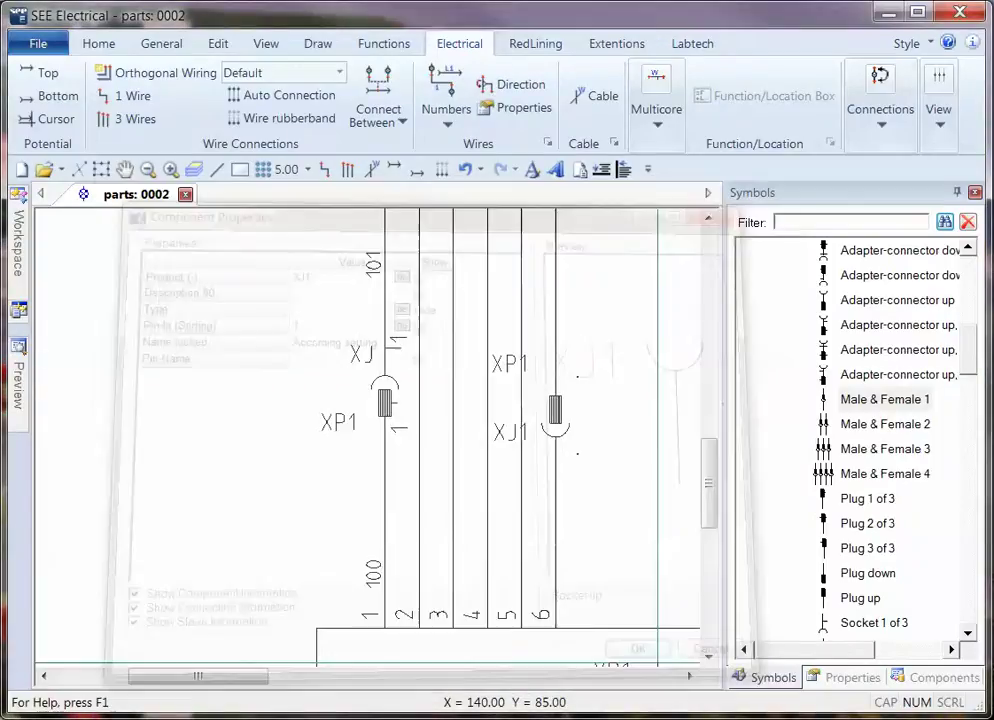
click(561, 499)
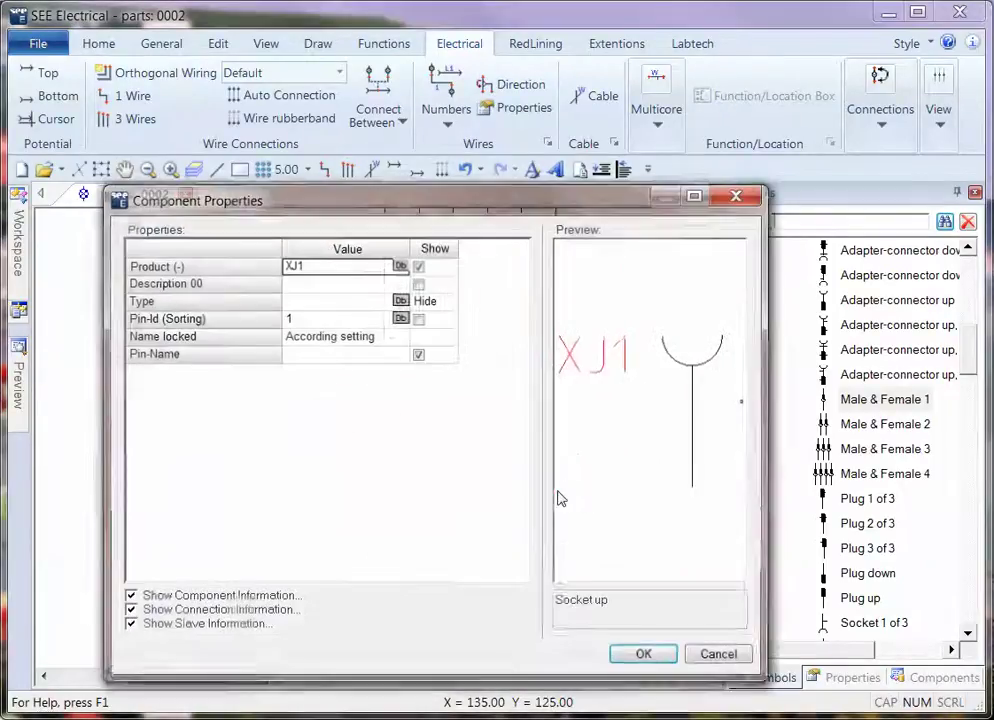
click(668, 652)
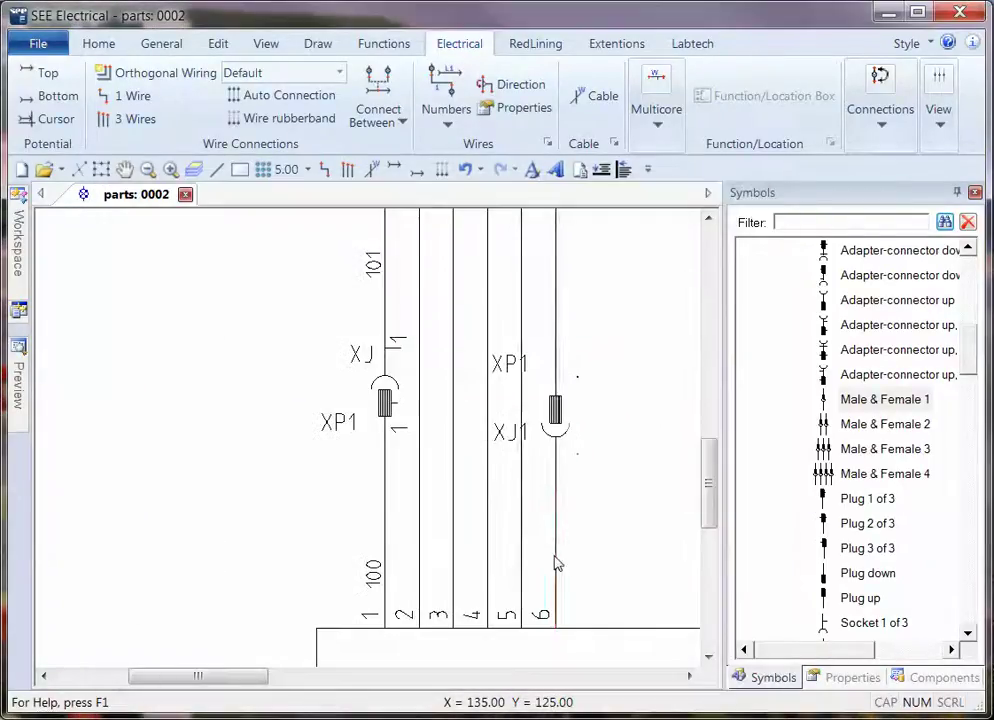
double_click(557, 563)
click(750, 413)
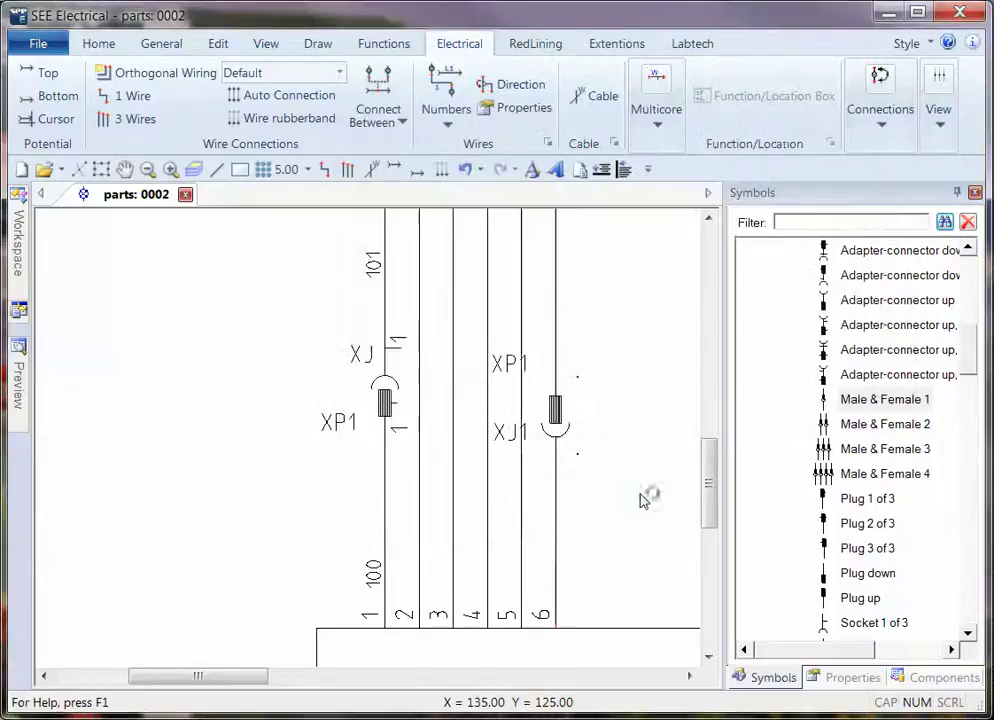
Delete the wire 6 plug-socket and copy XJ/XP1 onto wire 2 with Product Show unticked
click(563, 410)
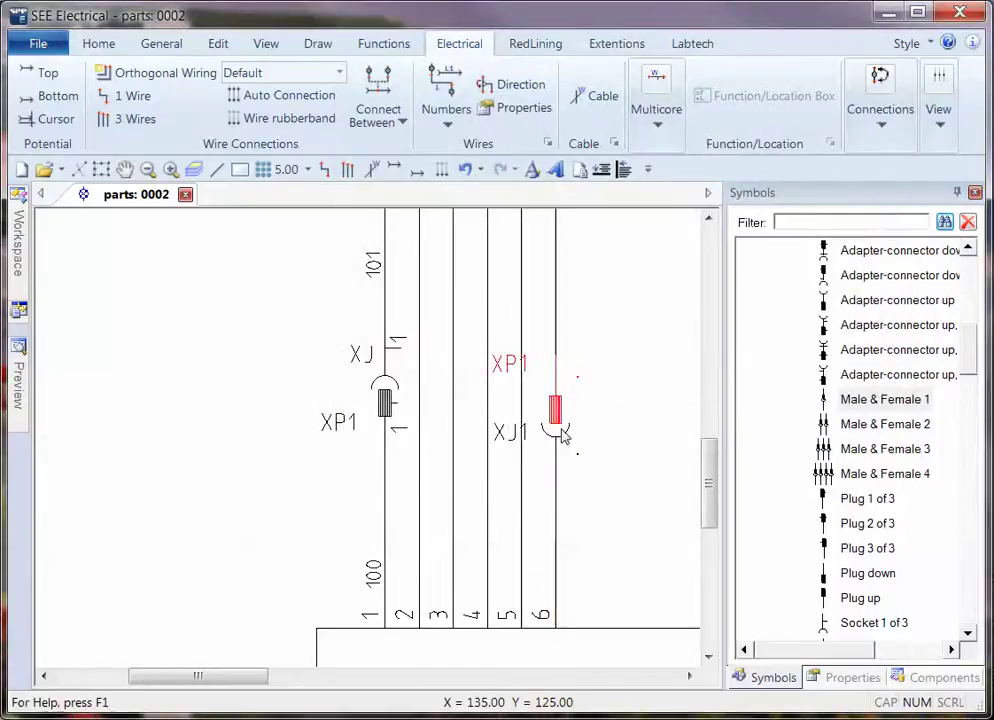
key(Delete)
click(383, 402)
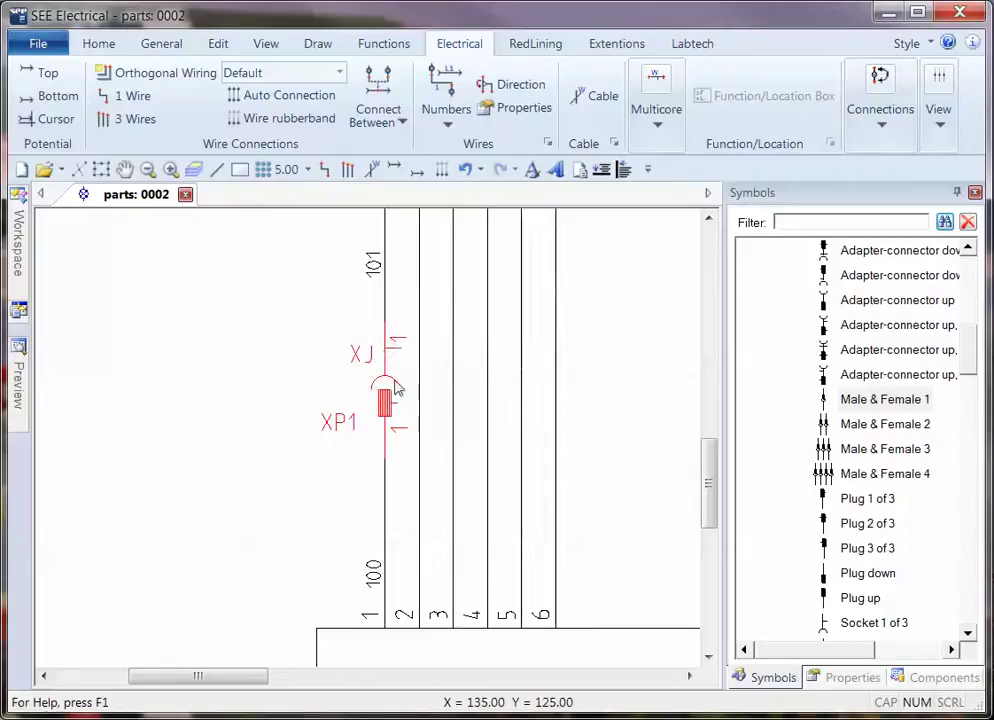
drag(399, 385, 420, 390)
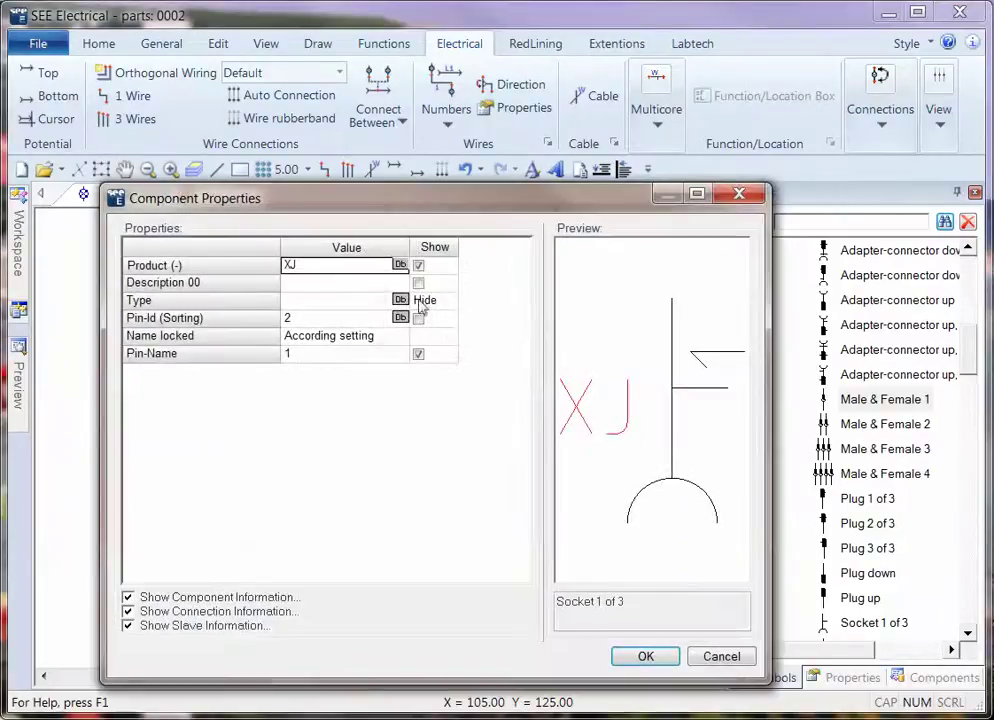
click(419, 266)
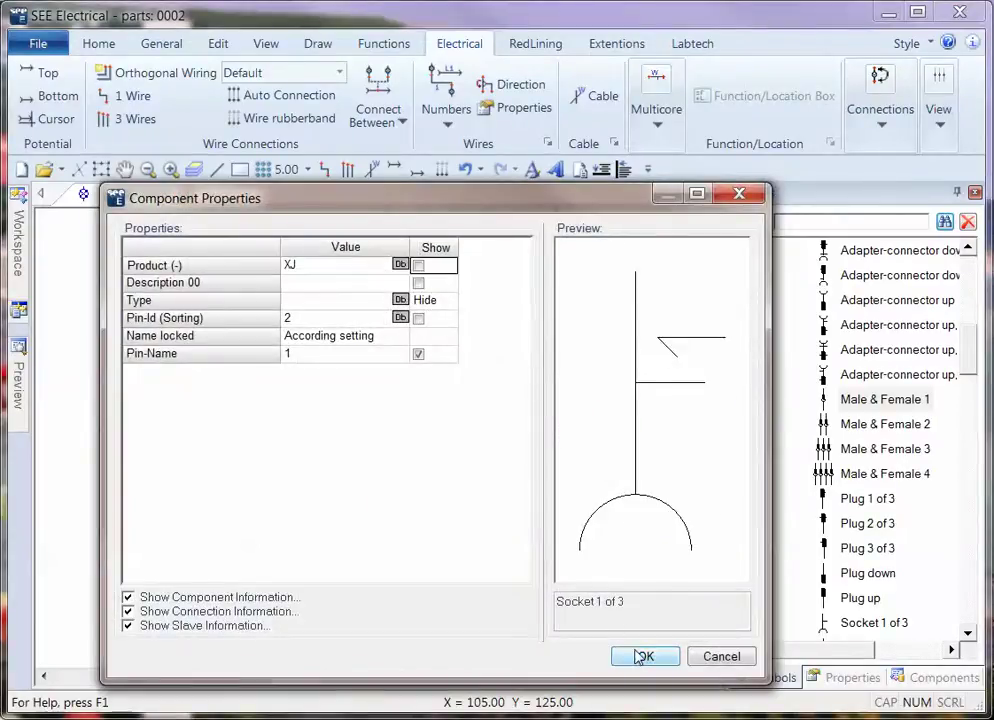
click(314, 353)
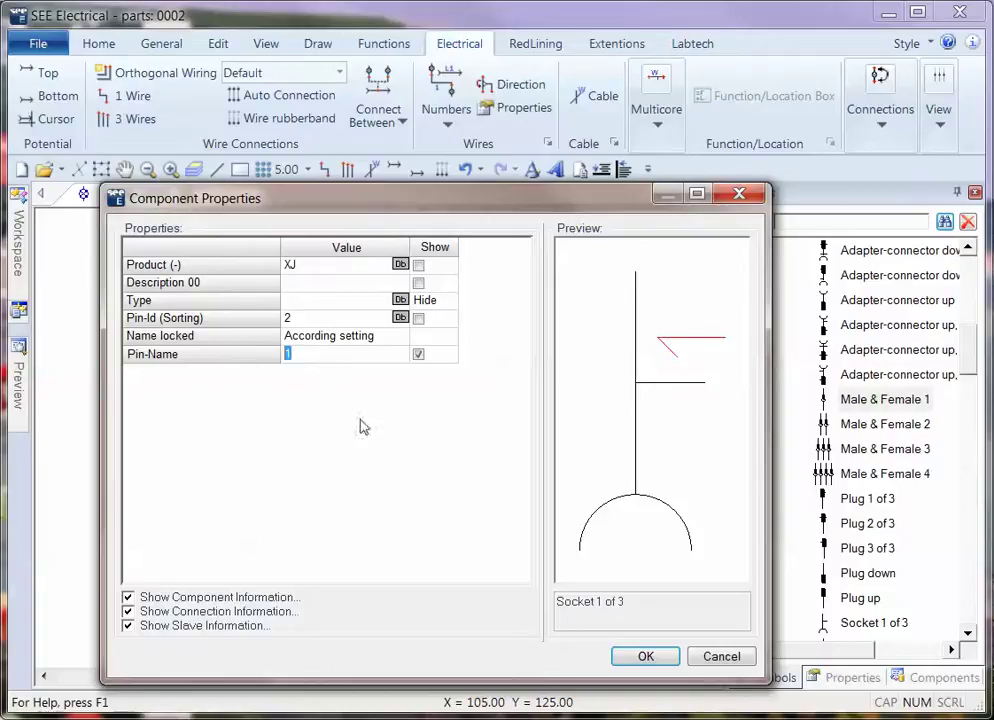
click(646, 657)
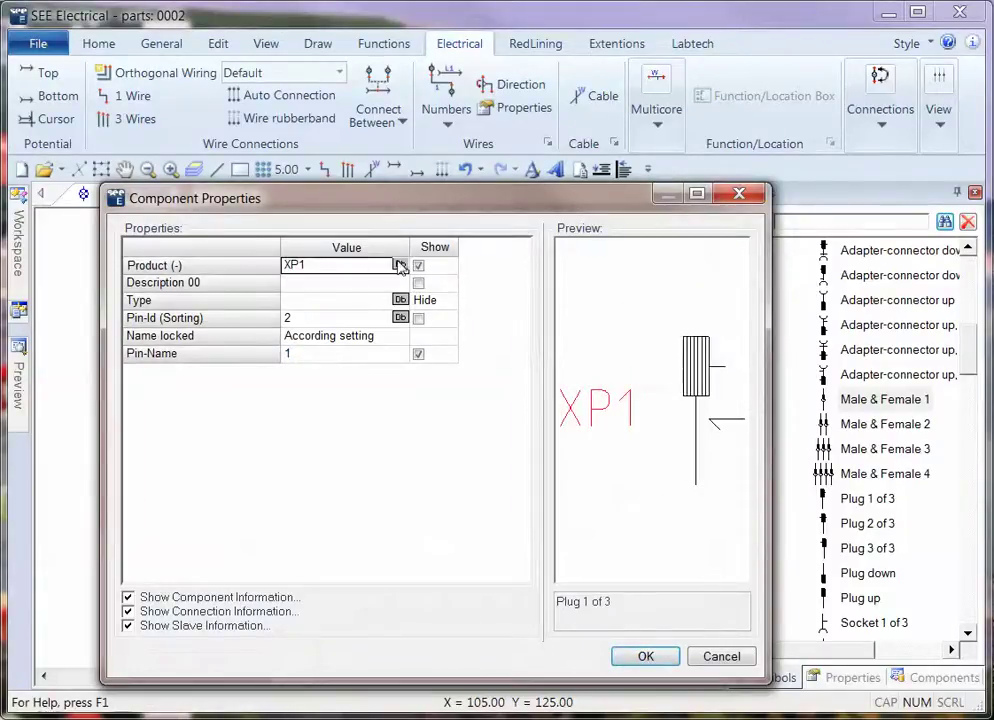
click(418, 265)
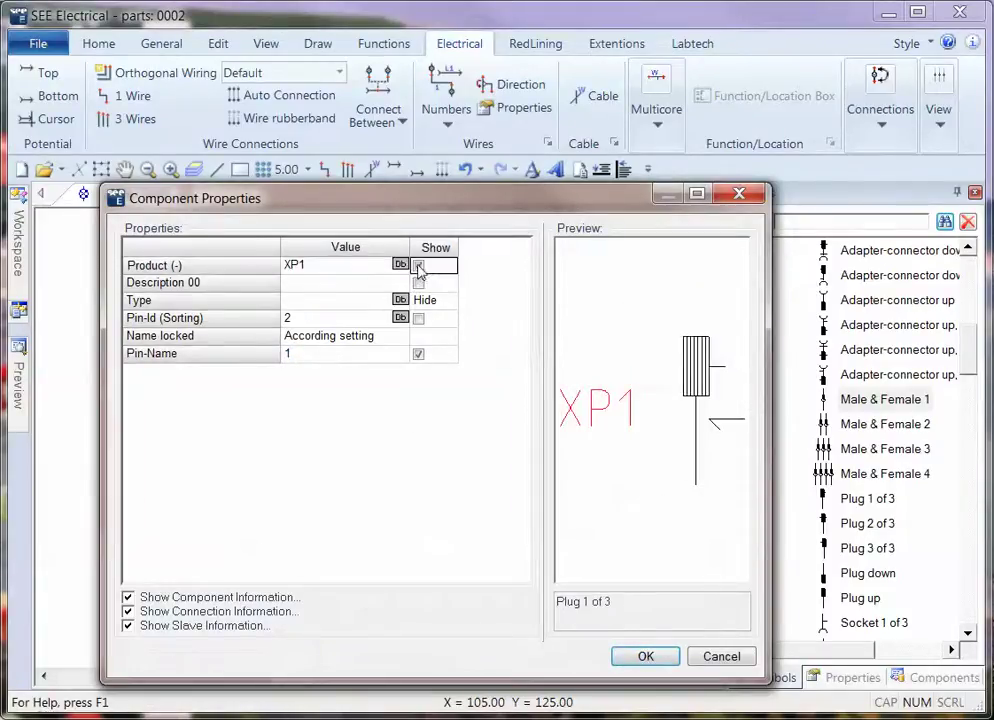
click(305, 355)
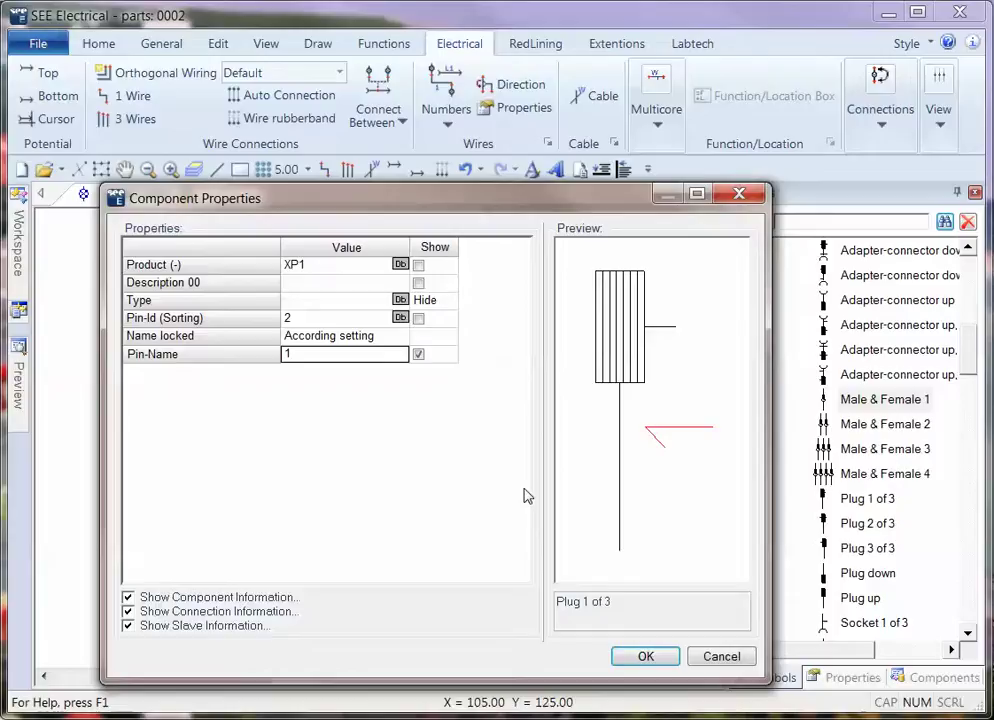
click(646, 657)
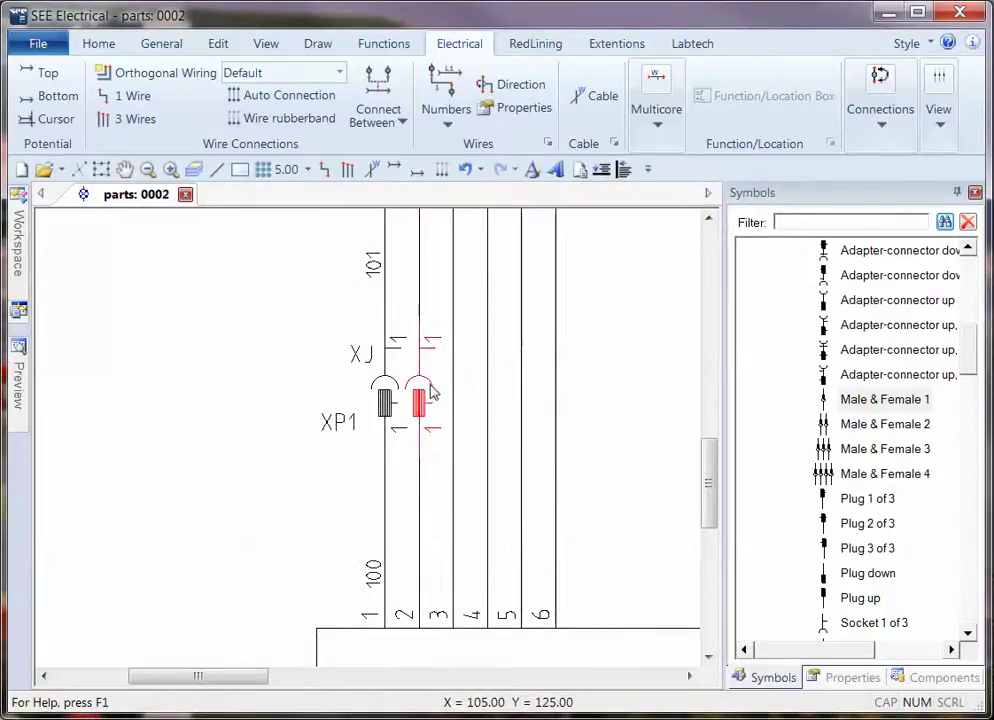
Copy the connector onto wire 3 and box-select all three XJ/XP1 connectors
drag(427, 387, 455, 395)
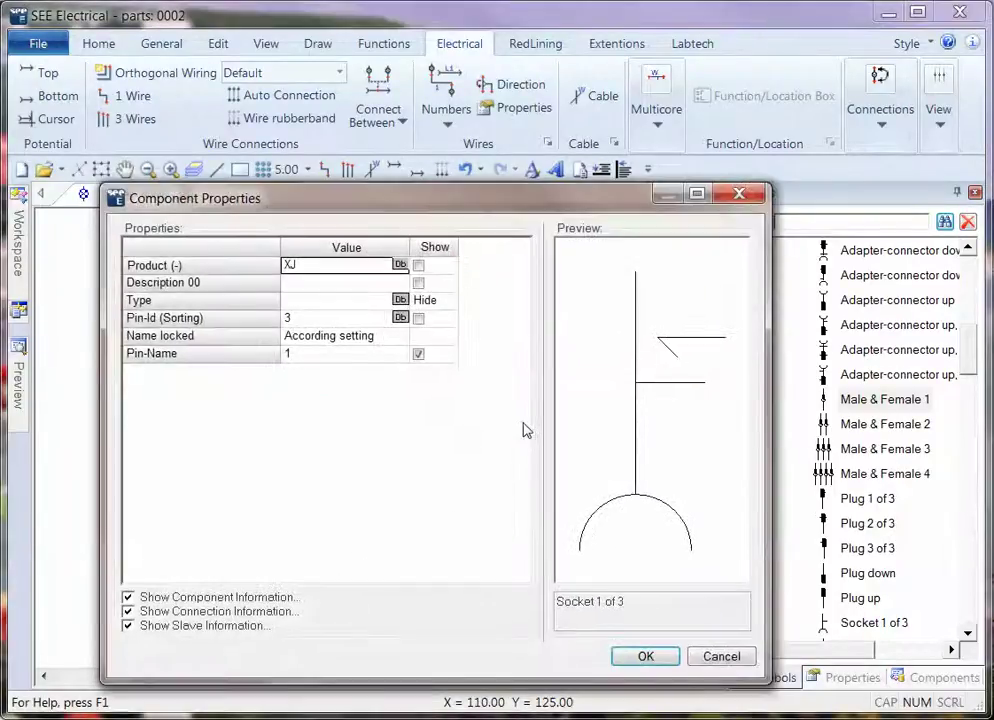
click(642, 659)
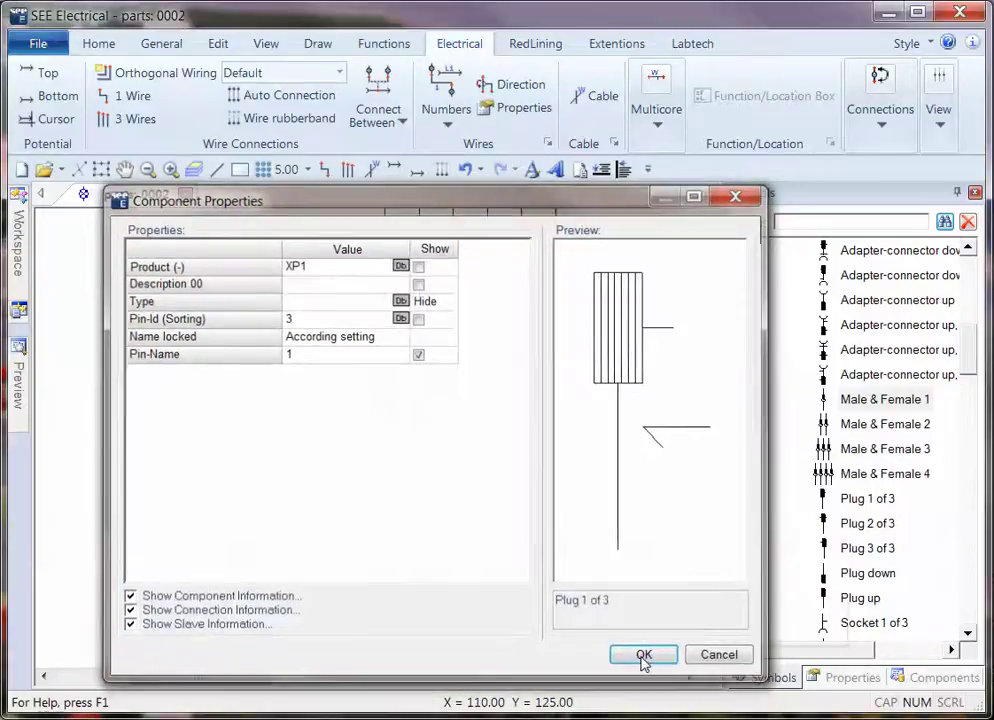
click(642, 654)
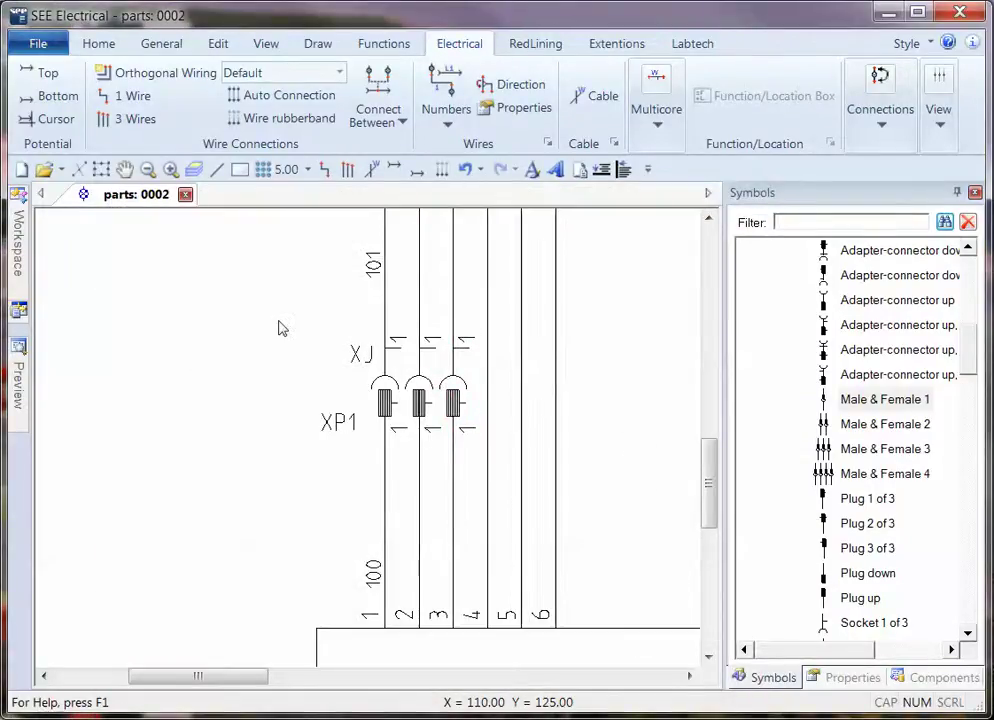
mouse_move(265, 300)
mouse_down()
mouse_move(406, 371)
mouse_move(510, 404)
mouse_up()
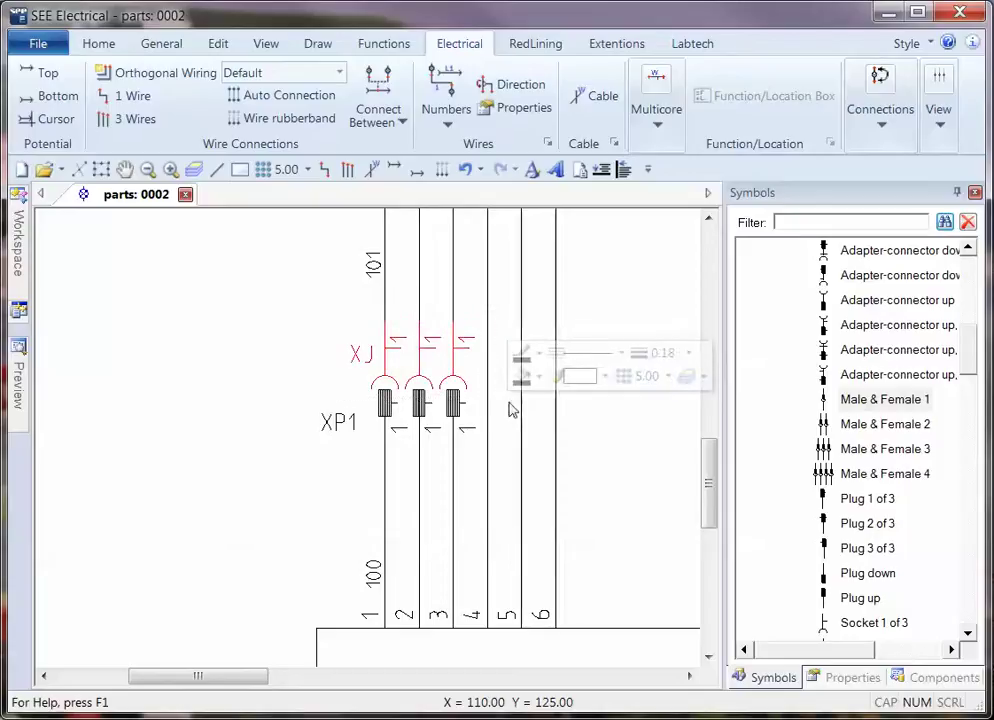
Group the selected connectors into one block
right_click(620, 287)
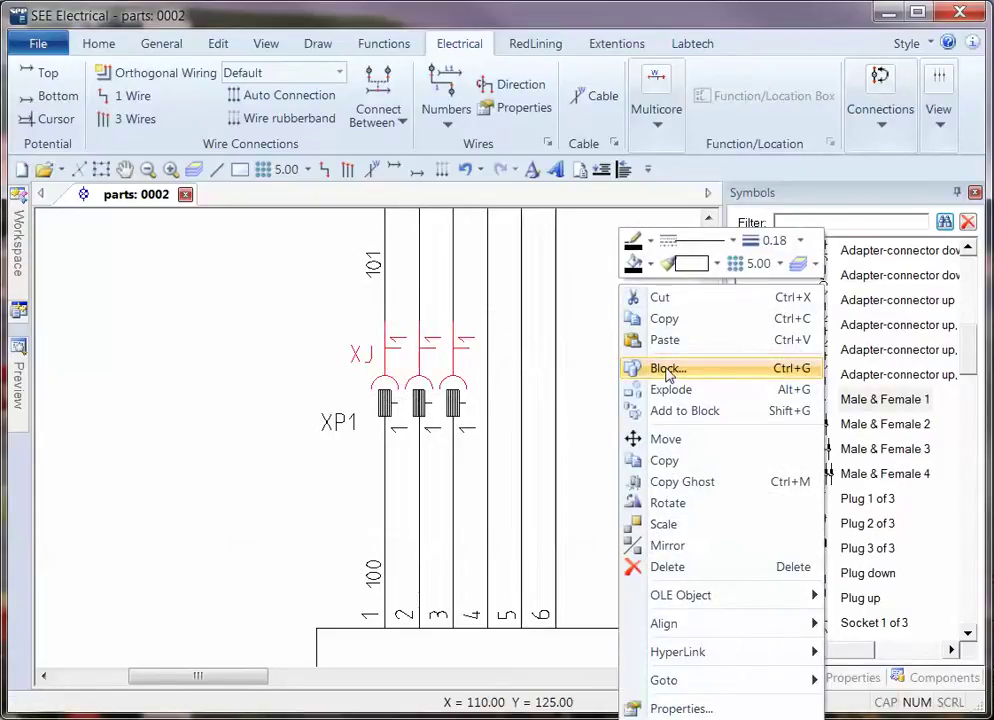
click(667, 369)
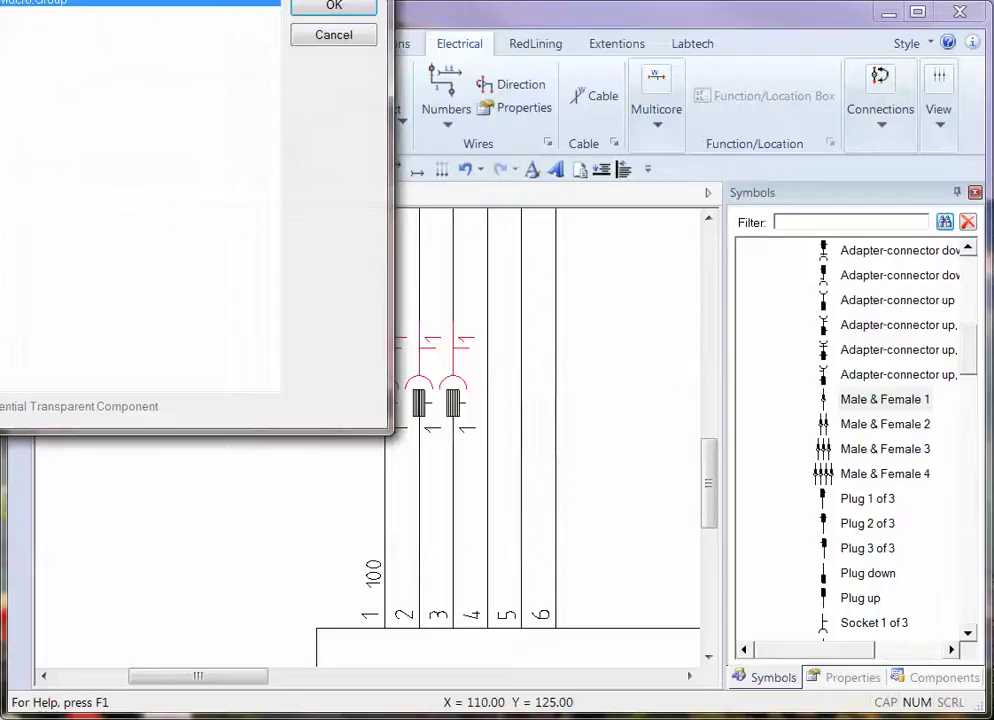
drag(3, 0, 180, 133)
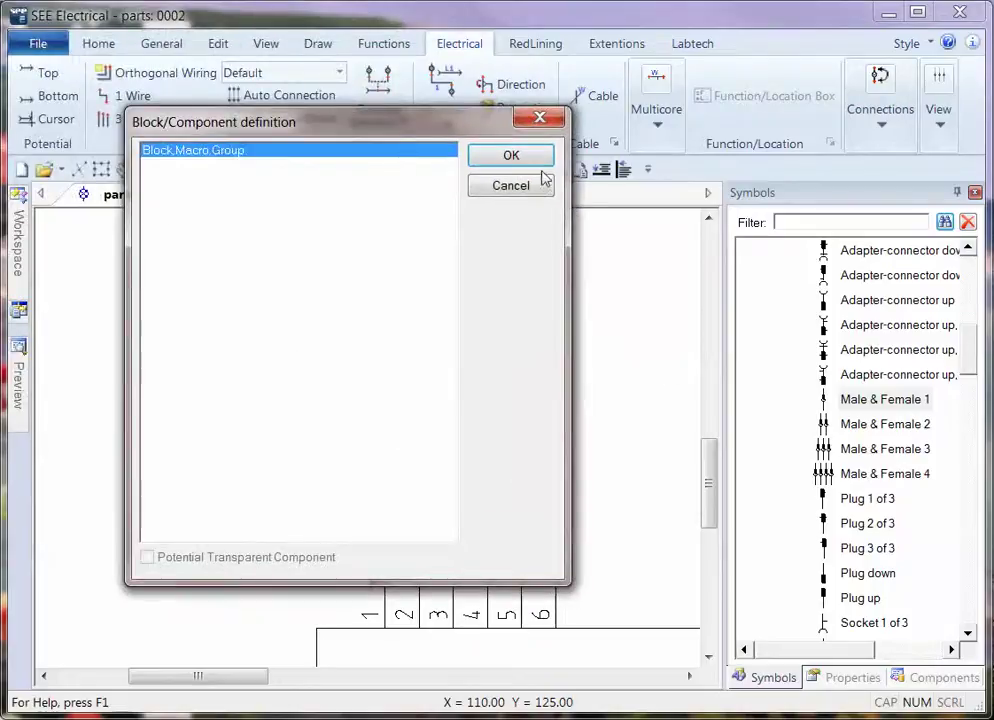
click(515, 158)
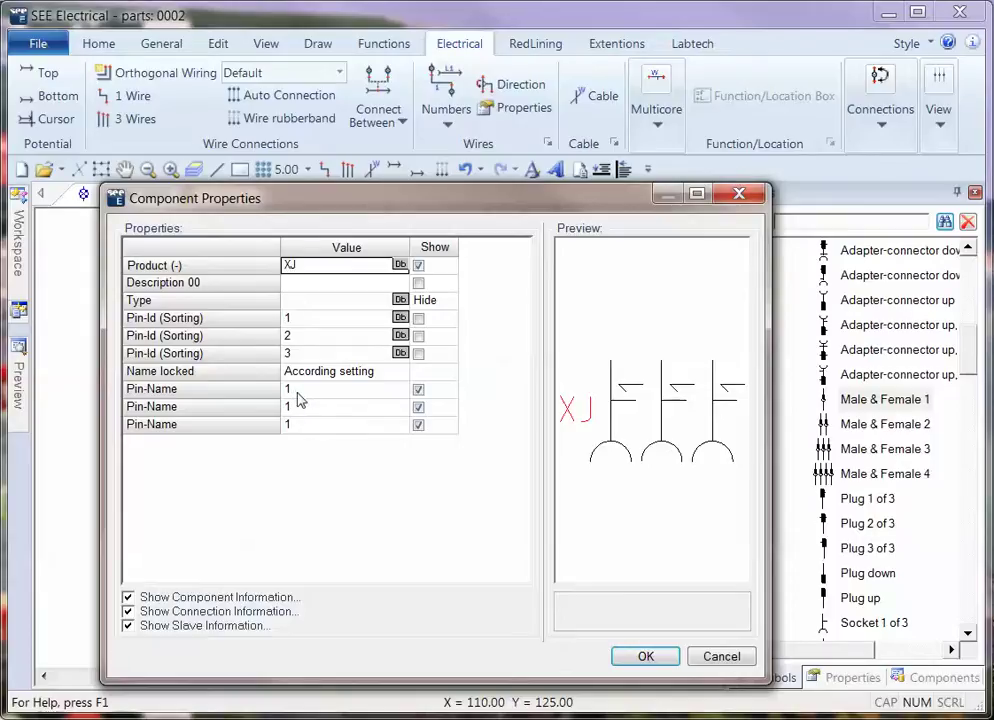
Name the XJ socket's pins 1, 2 and 3
click(300, 390)
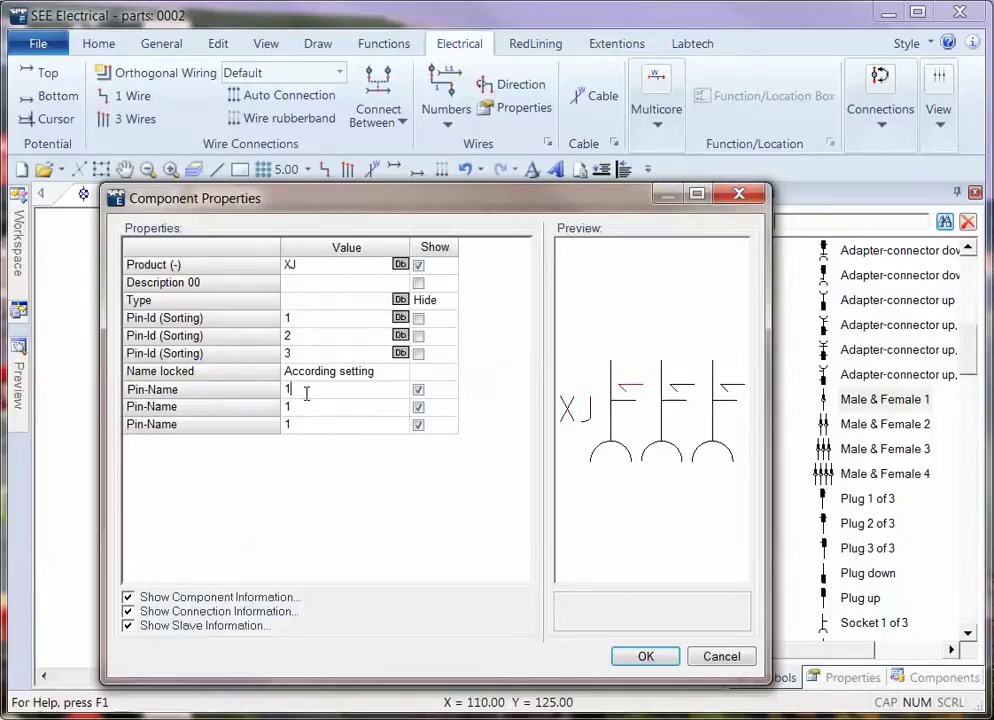
key(Down)
text(2)
key(Down)
text(3)
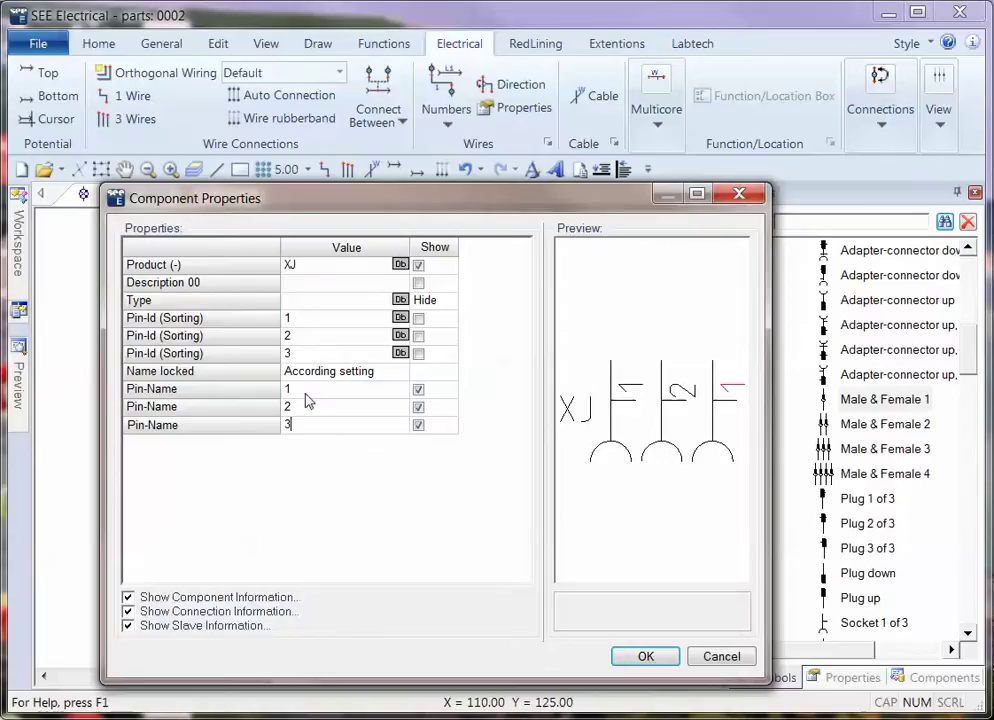
click(645, 658)
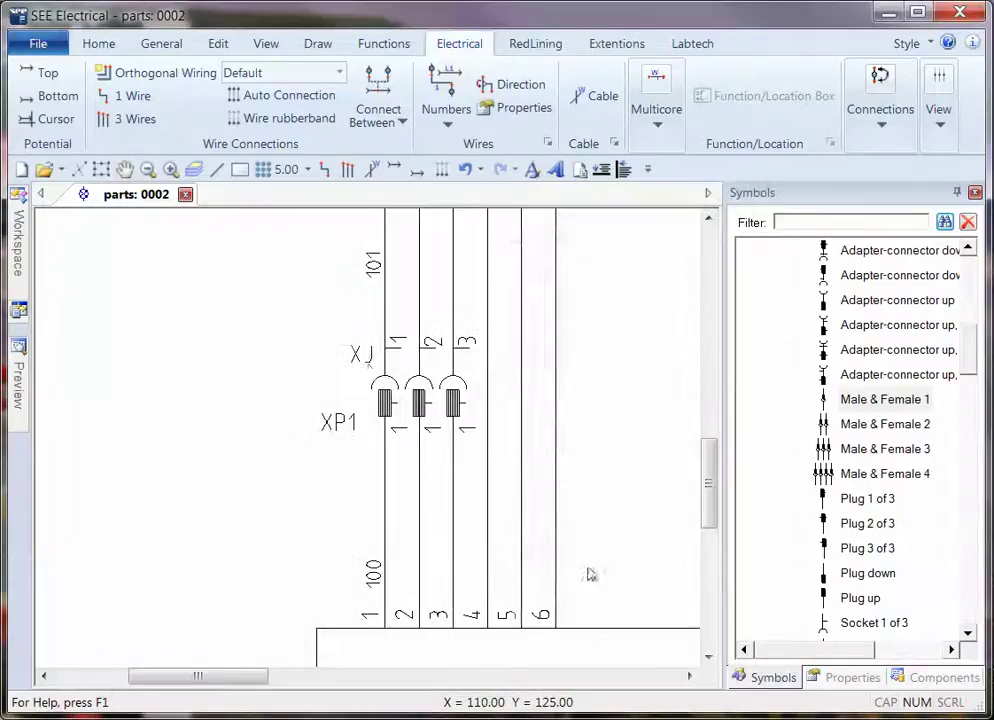
Rename the socket to XJ1 and apply Rename All to every combined part
double_click(367, 362)
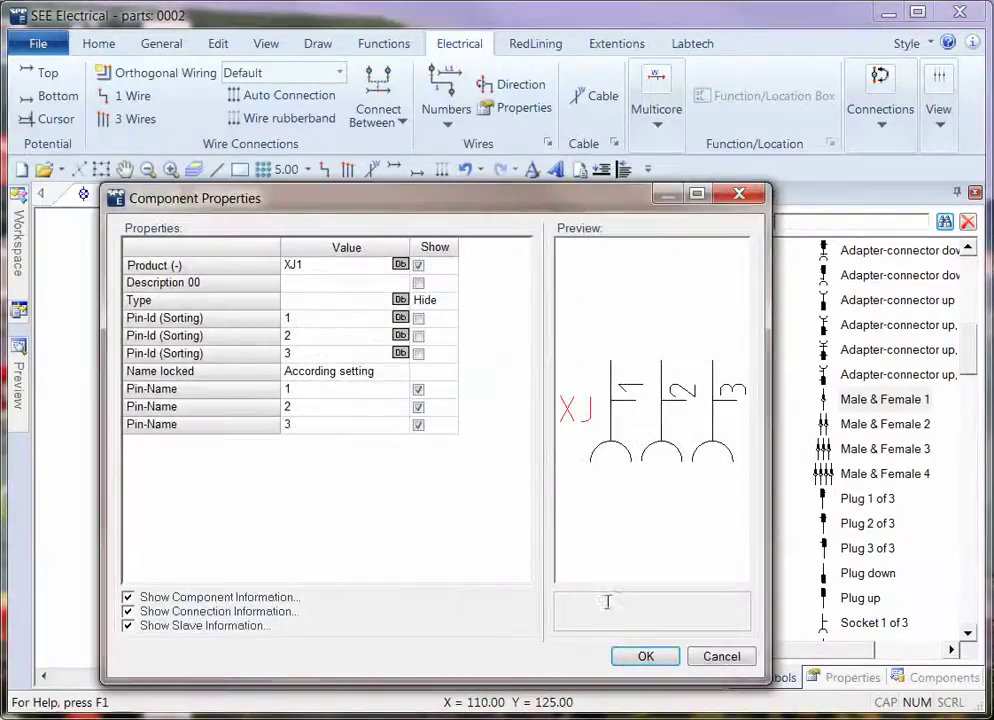
click(645, 657)
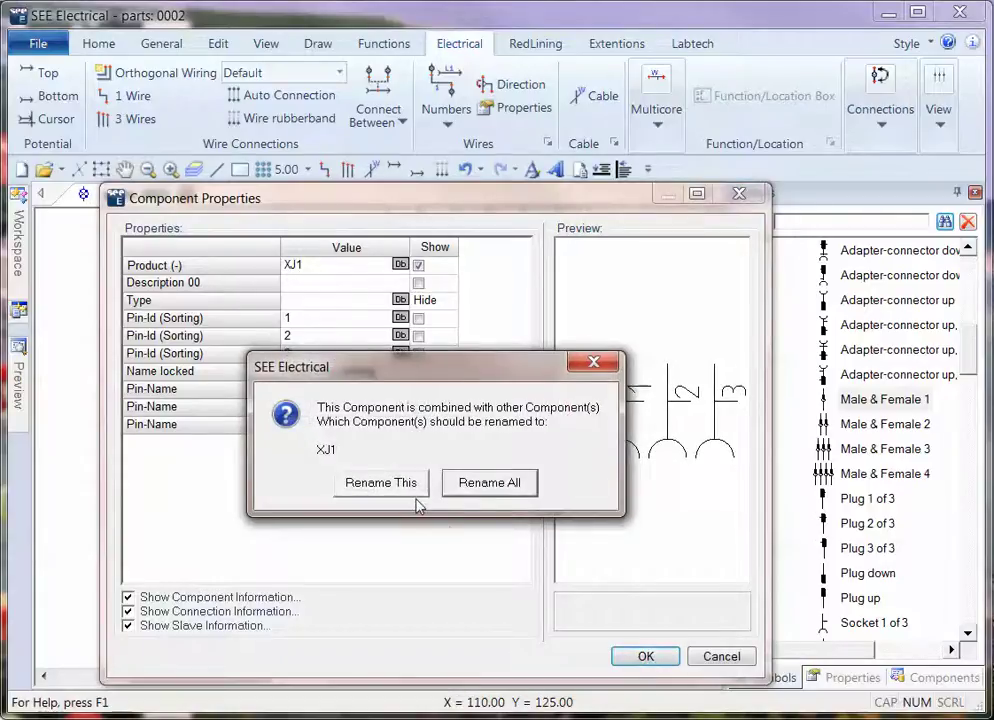
click(474, 485)
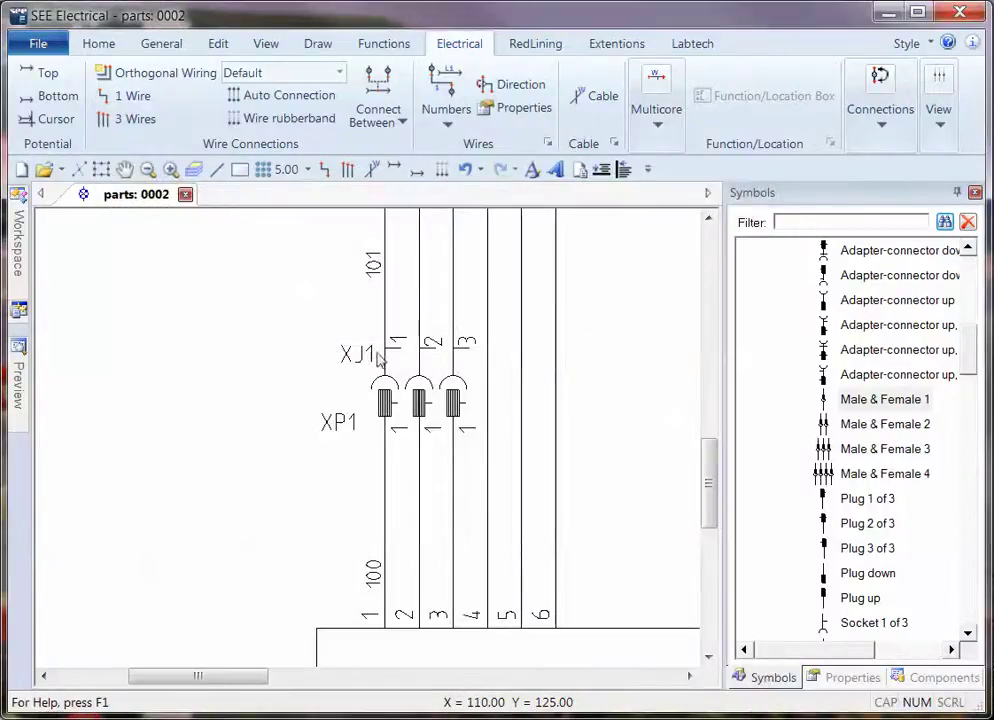
Window-select the three XP1 plugs and group them as a Block,Macro,Group
double_click(388, 420)
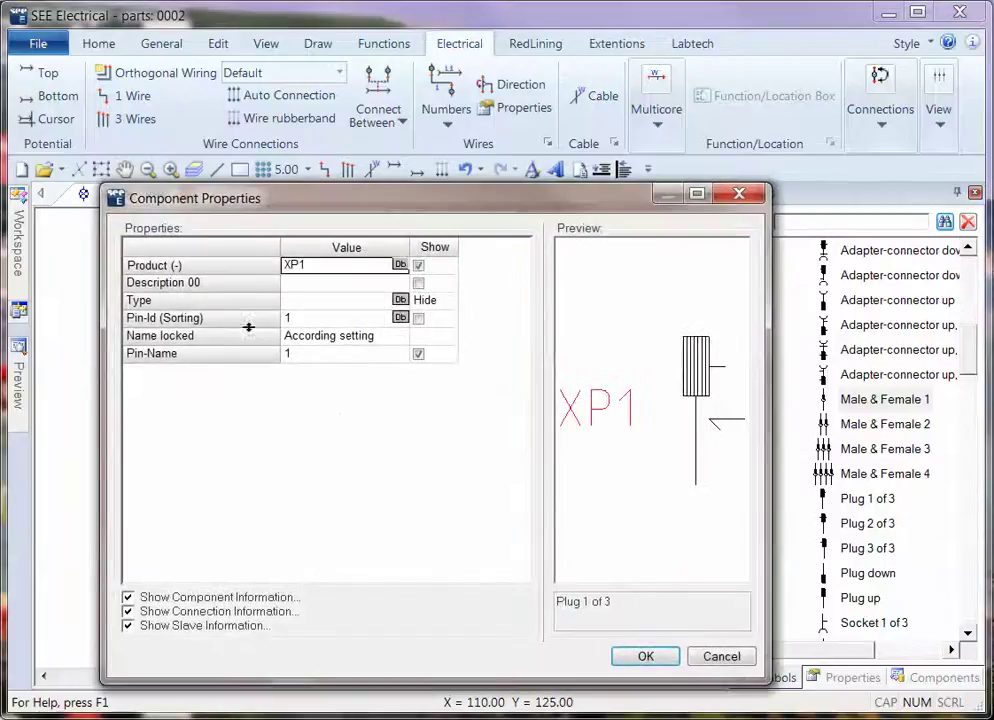
click(645, 656)
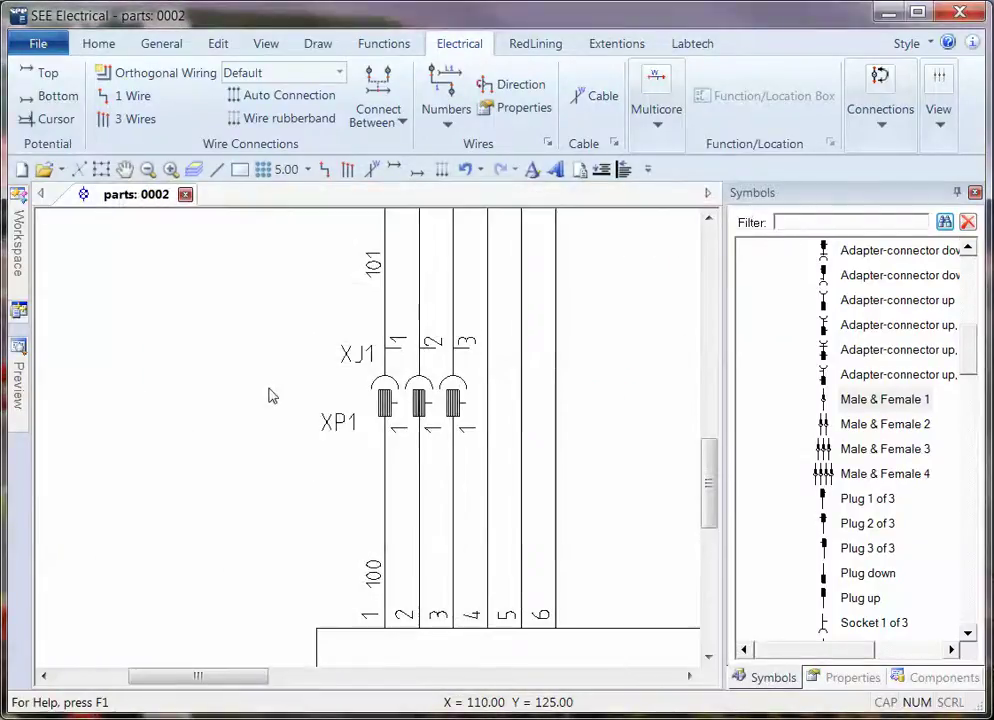
drag(360, 415, 548, 523)
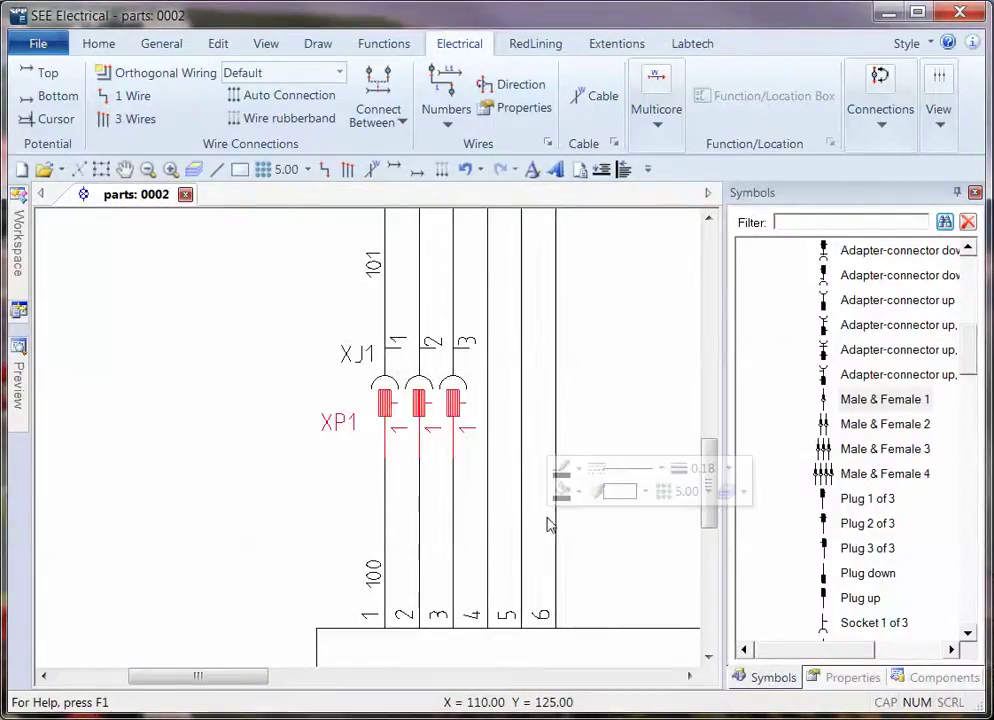
right_click(619, 347)
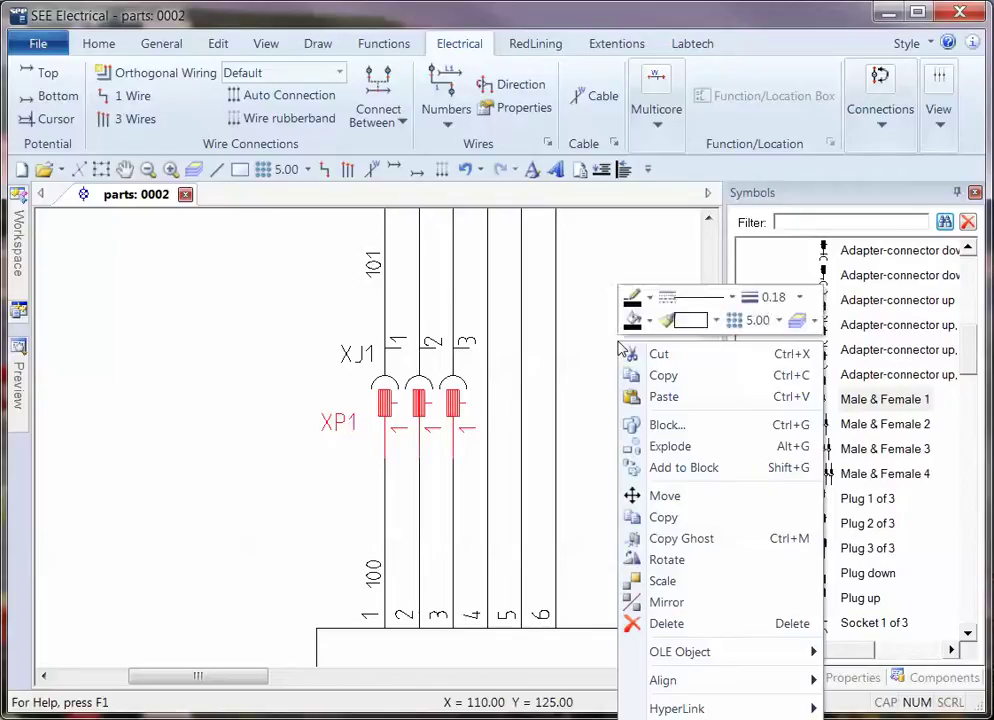
click(666, 426)
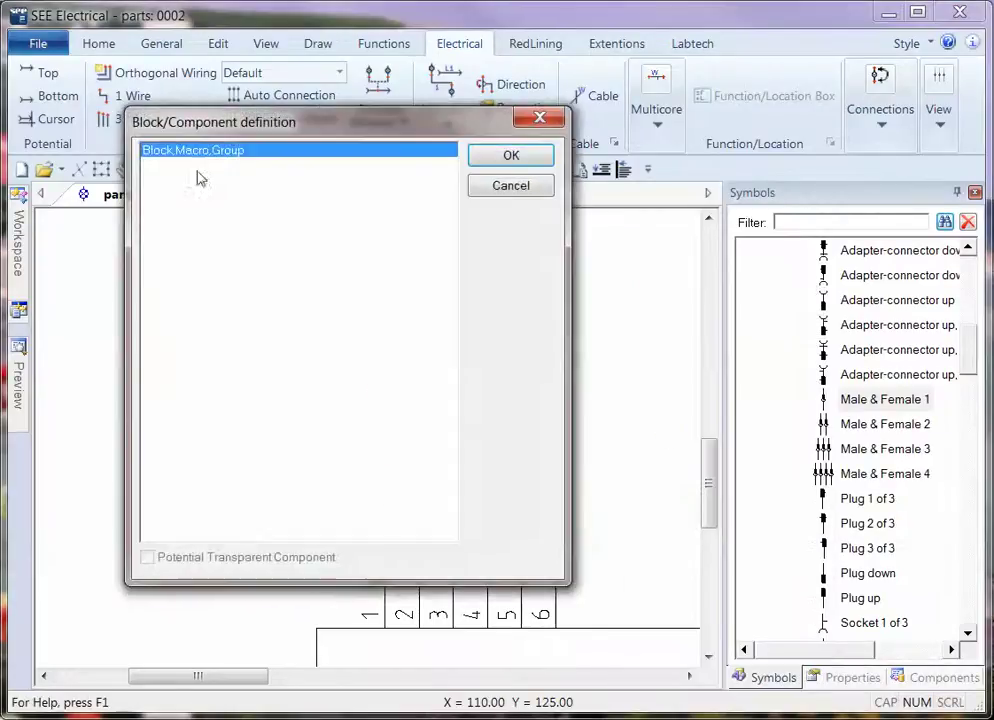
click(510, 157)
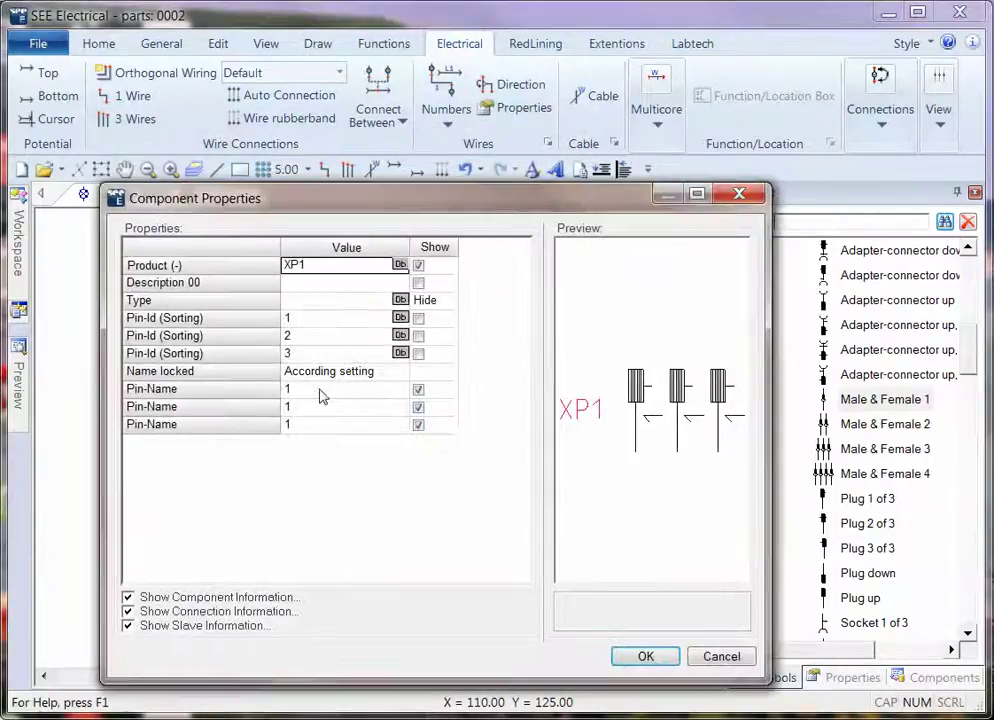
Set the XP1 plug's second and third Pin-Name values to 2 and 3
click(309, 410)
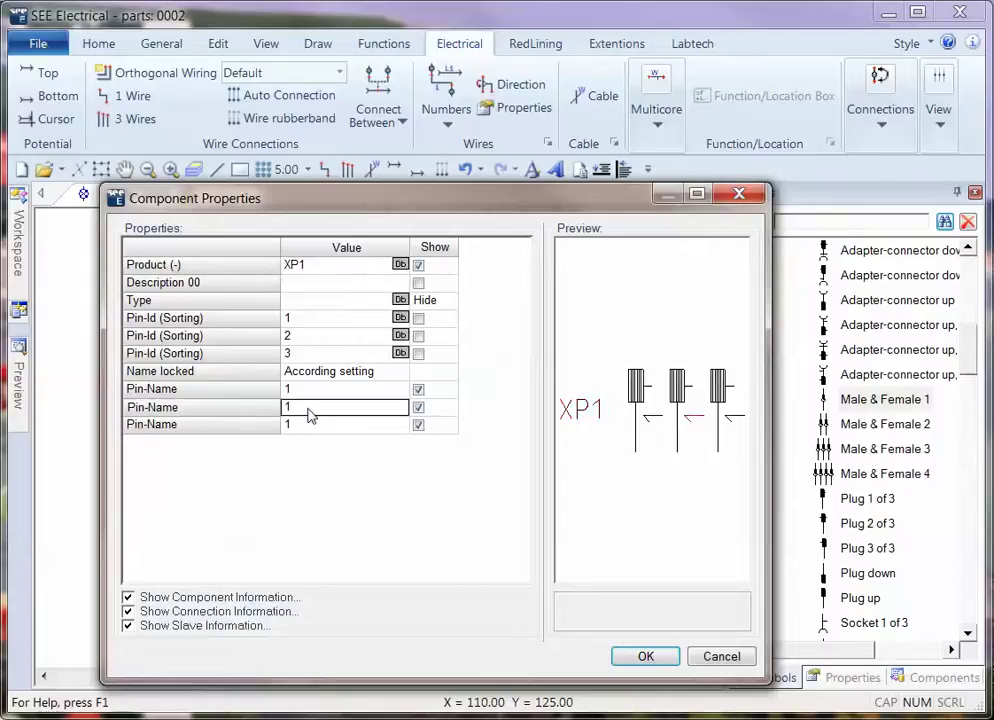
text(2)
key(Down)
text(3)
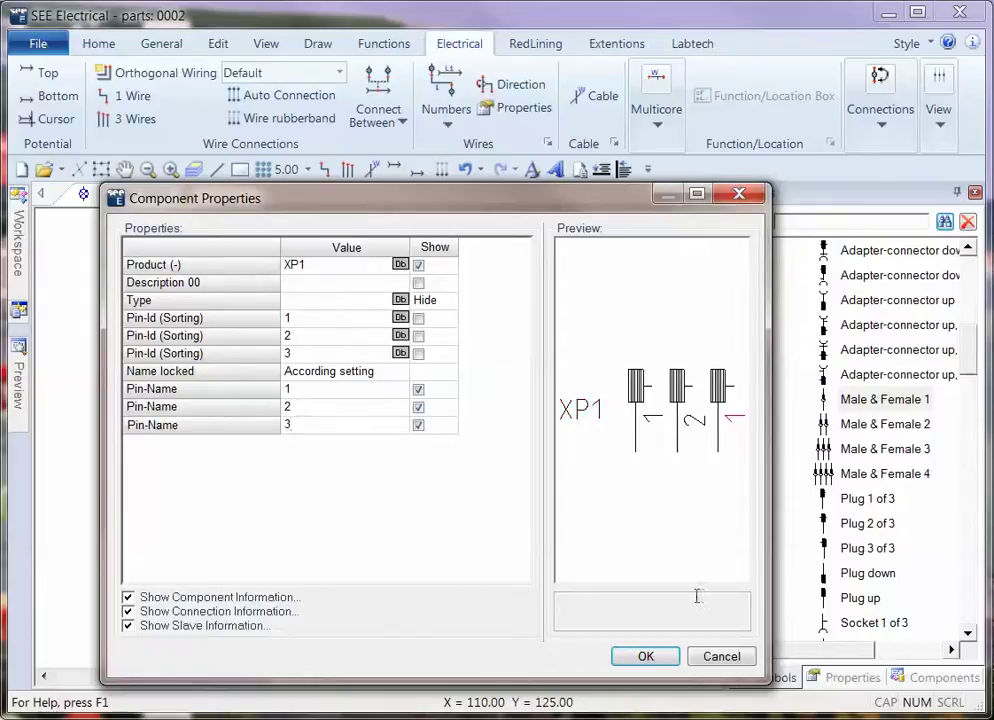
click(644, 658)
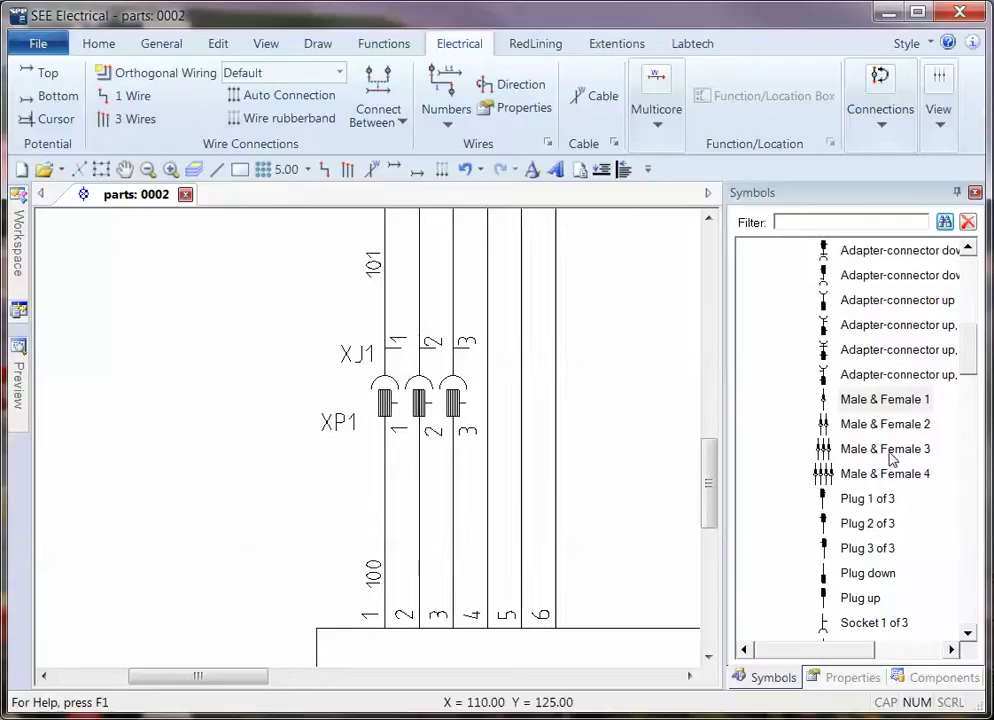
Select the XJ1/XP1 connector pair, copy it, and place the copy on wires 8–10
drag(709, 484, 709, 487)
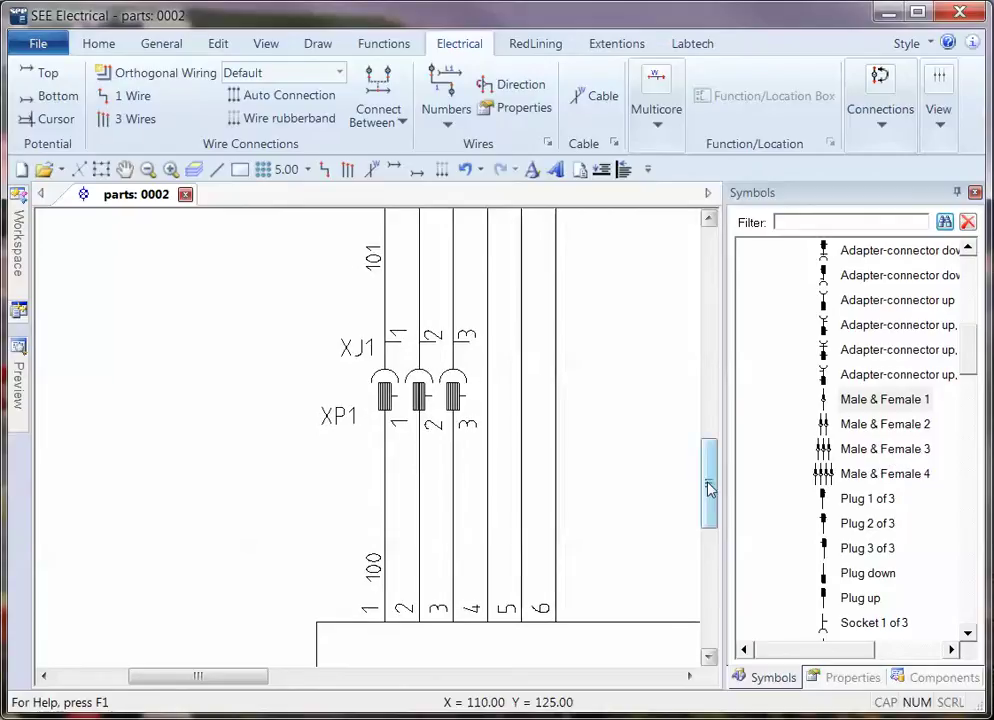
mouse_move(195, 250)
mouse_down()
mouse_move(528, 482)
mouse_move(663, 488)
mouse_up()
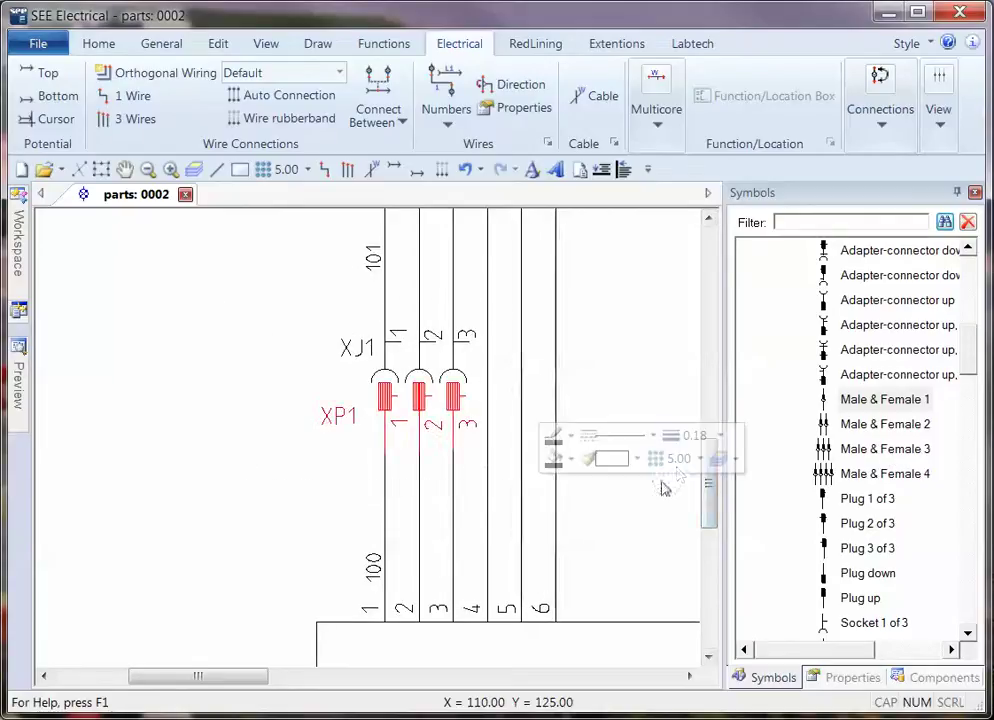
drag(183, 265, 557, 543)
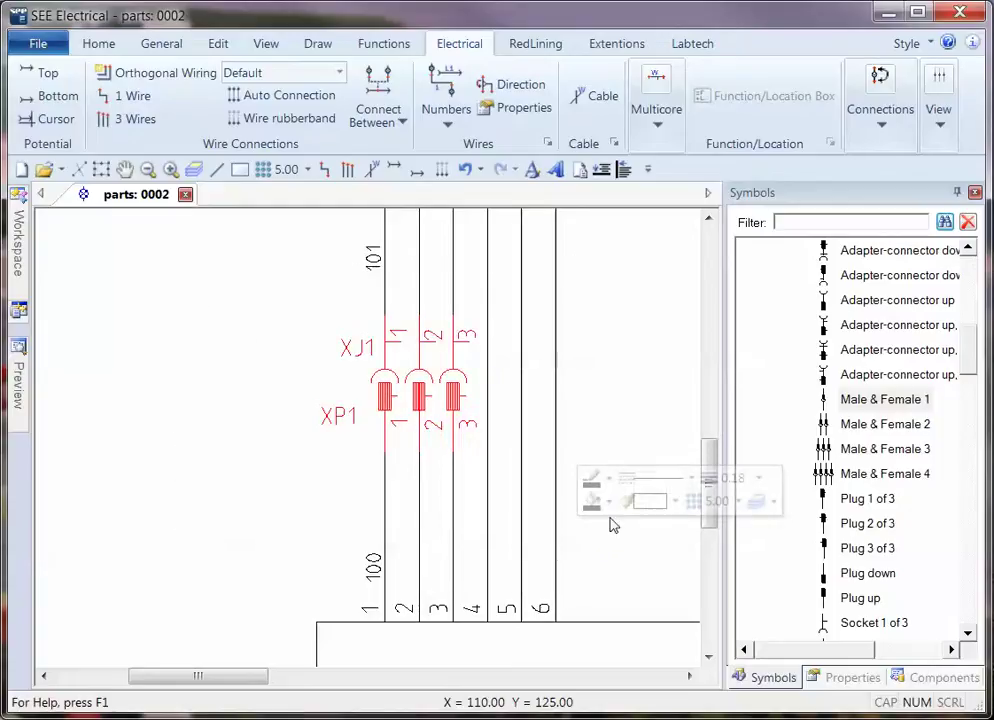
click(590, 555)
key(ctrl+v)
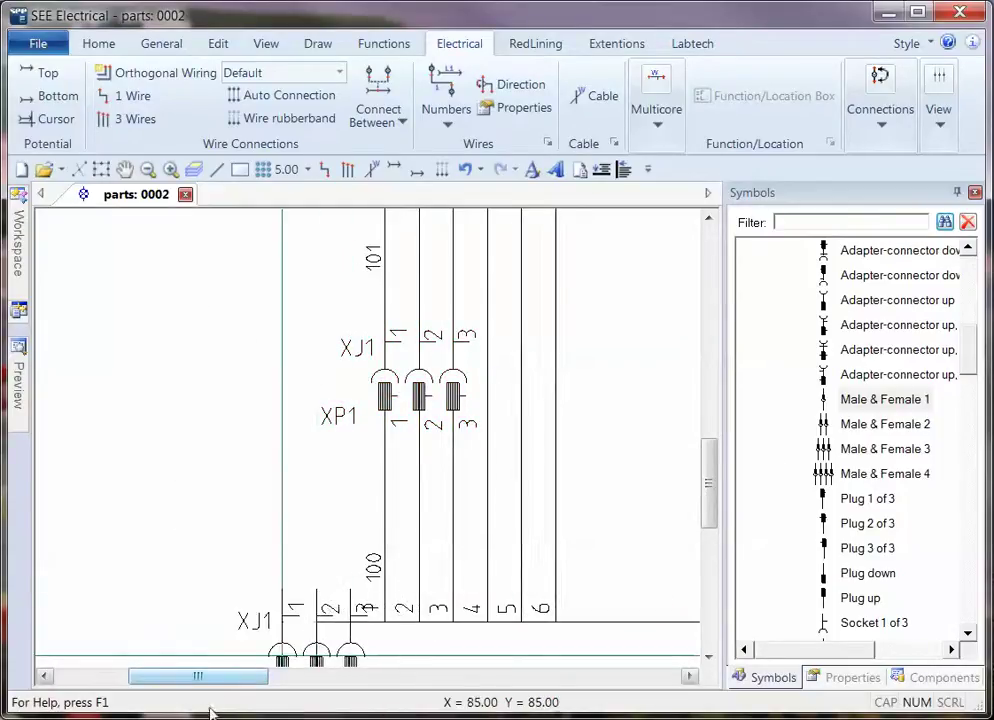
drag(215, 680, 362, 694)
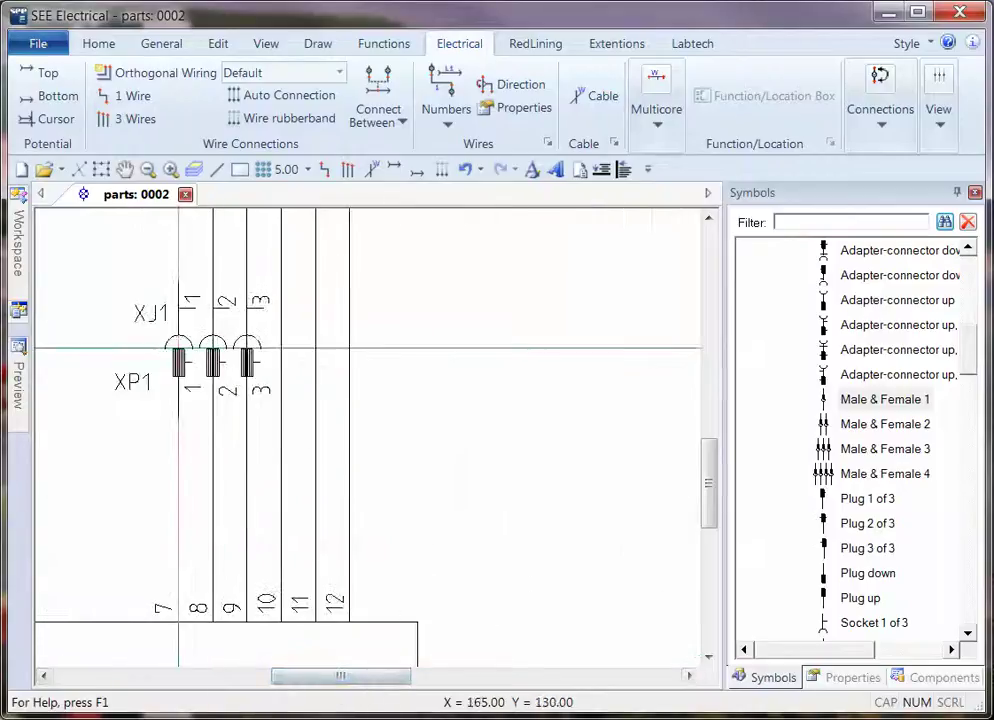
click(179, 348)
drag(322, 207, 595, 120)
Set the copied socket's Product to XJ2 and the copied plug's Product to XP2
click(574, 184)
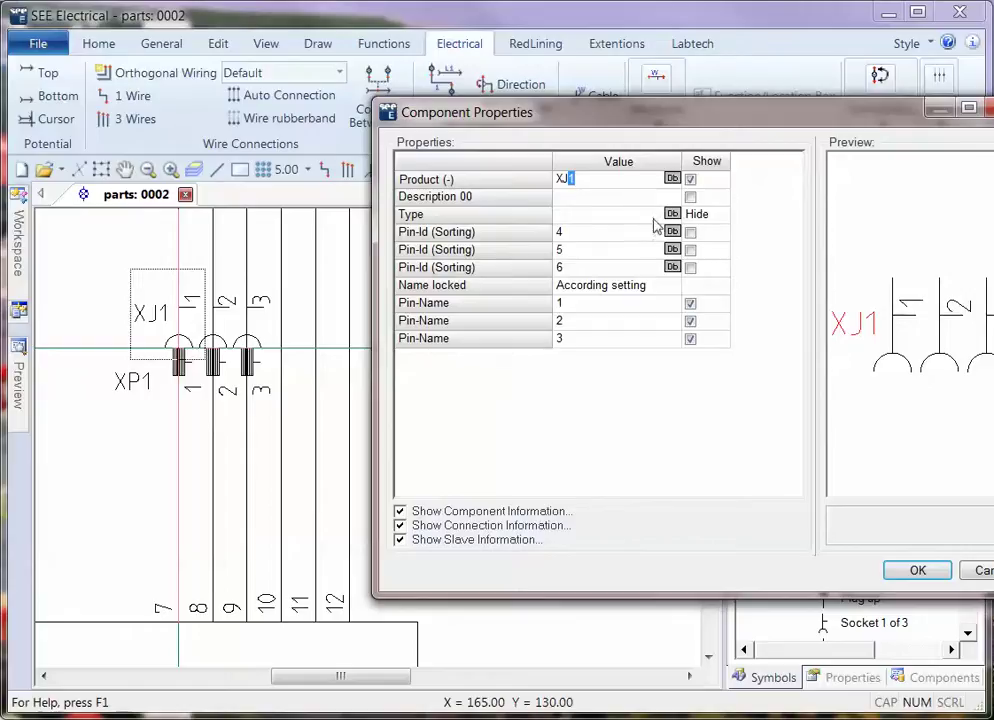
text(2)
click(917, 570)
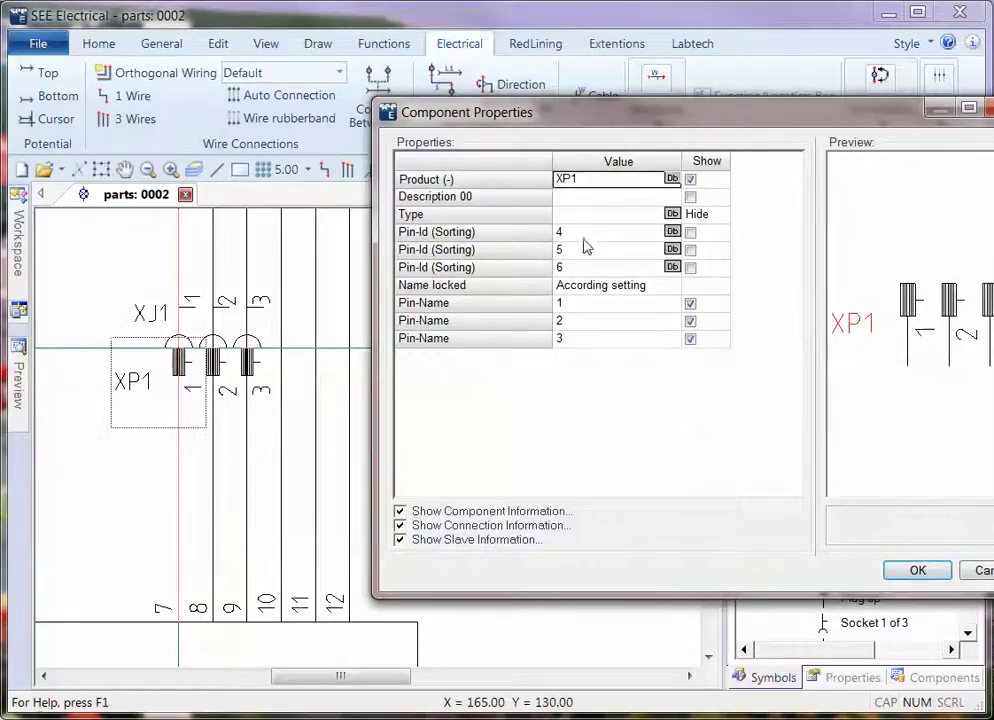
click(575, 179)
text(2)
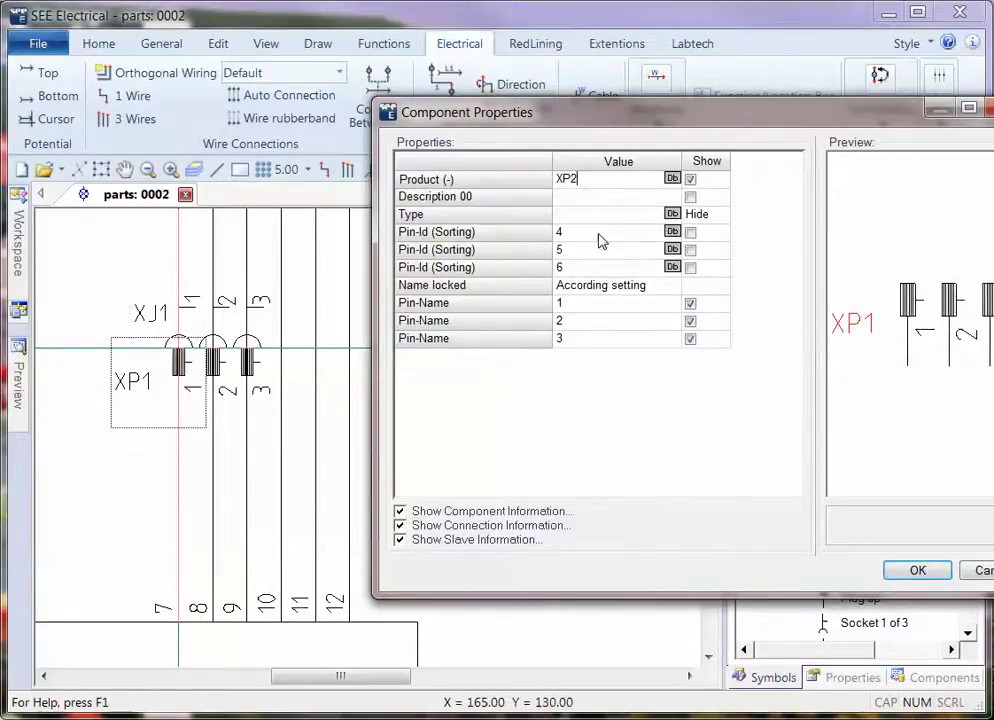
key(Return)
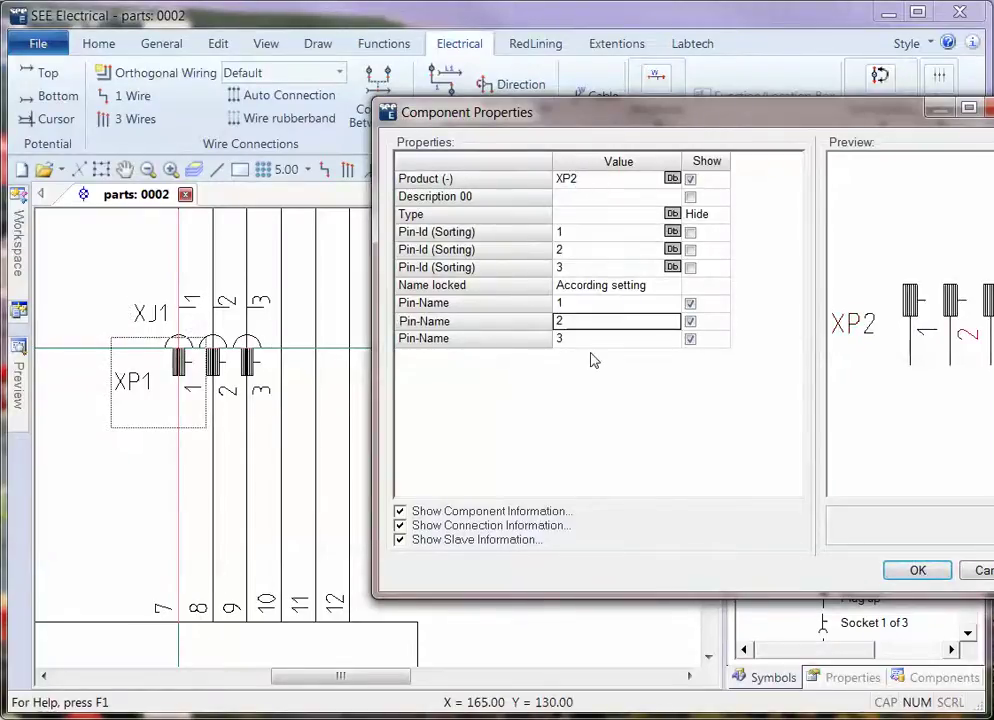
click(920, 570)
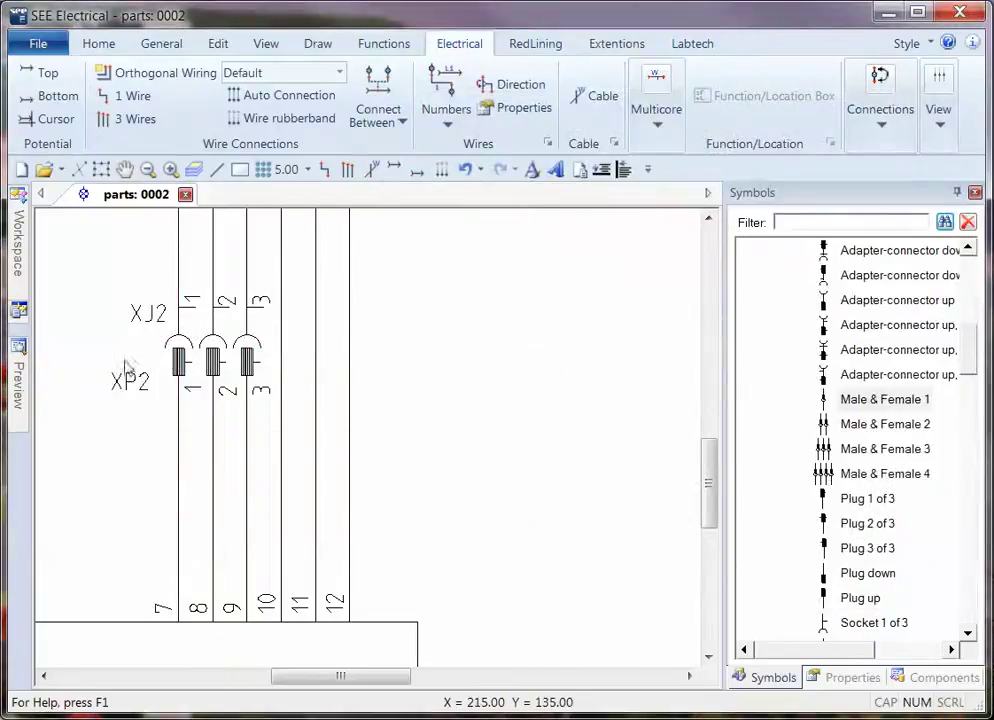